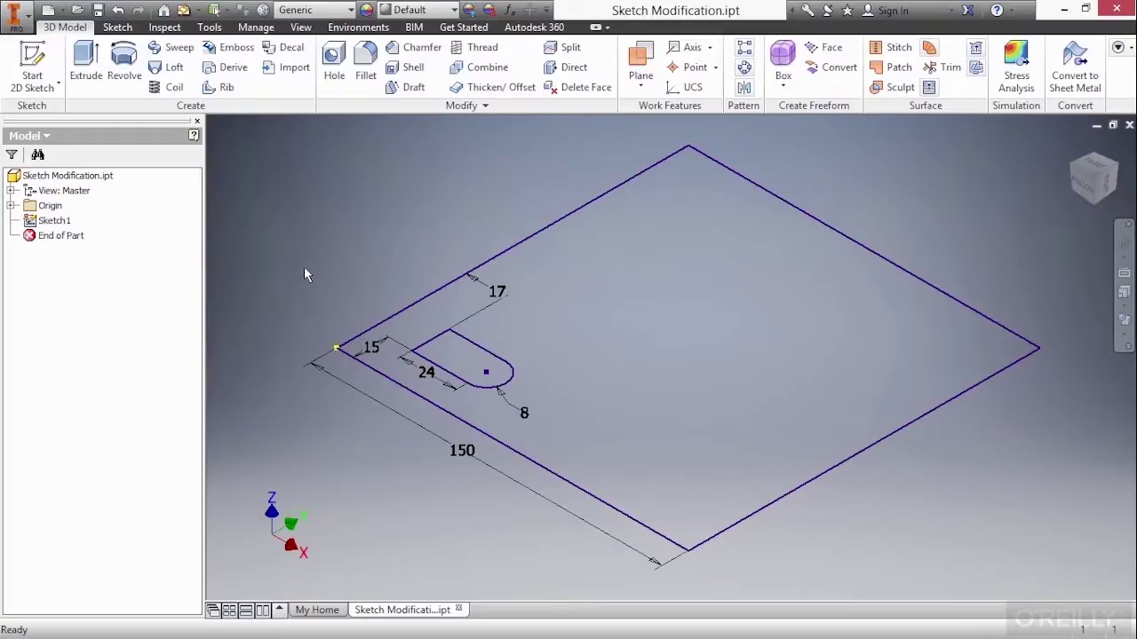
- Edit Sketch1 to show the plate and the slot dimensioned 24, 8, 17 and 15 face-on
double_click(55, 222)
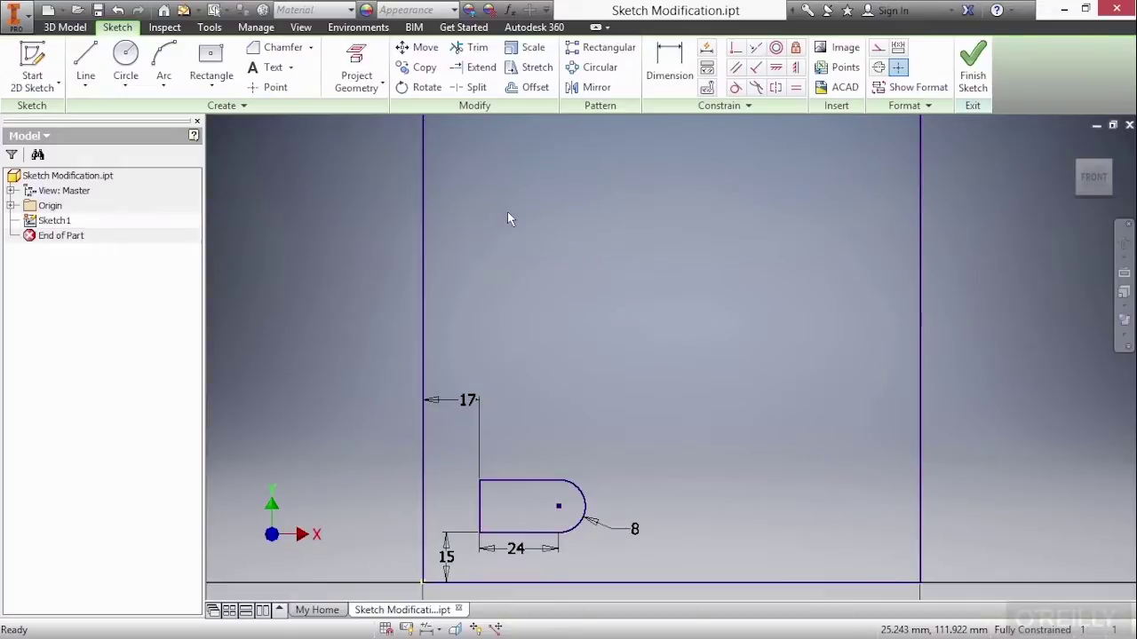
- Copy the bottom slot from its arc centre to three new spots: top, middle right and above it
click(430, 70)
mouse_move(452, 454)
mouse_down()
mouse_move(598, 561)
mouse_move(616, 561)
mouse_up()
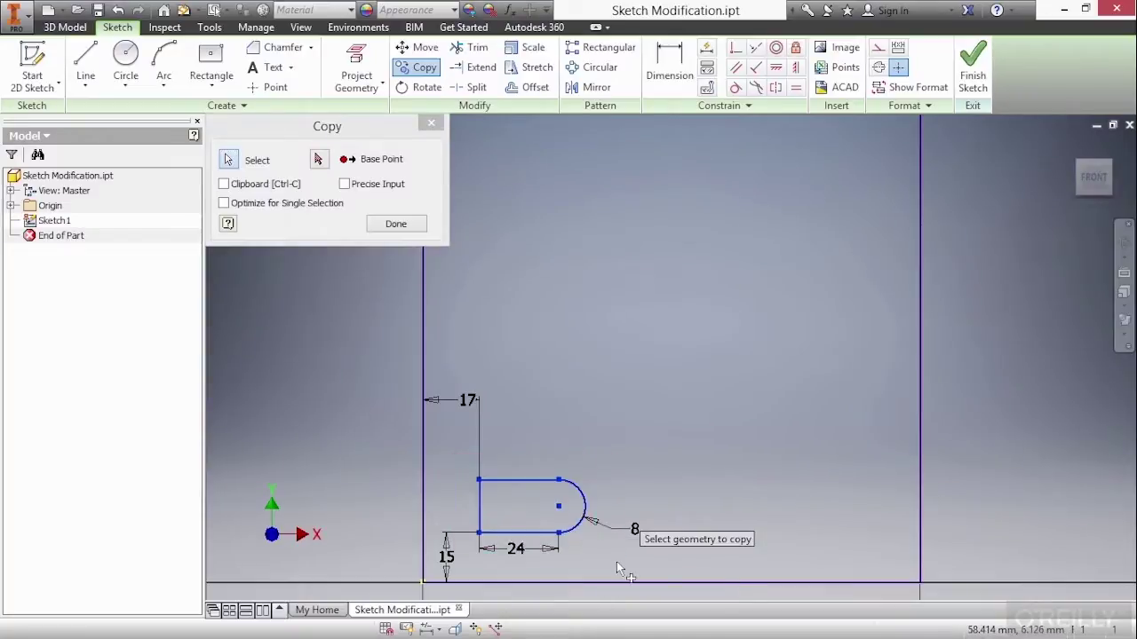
click(318, 160)
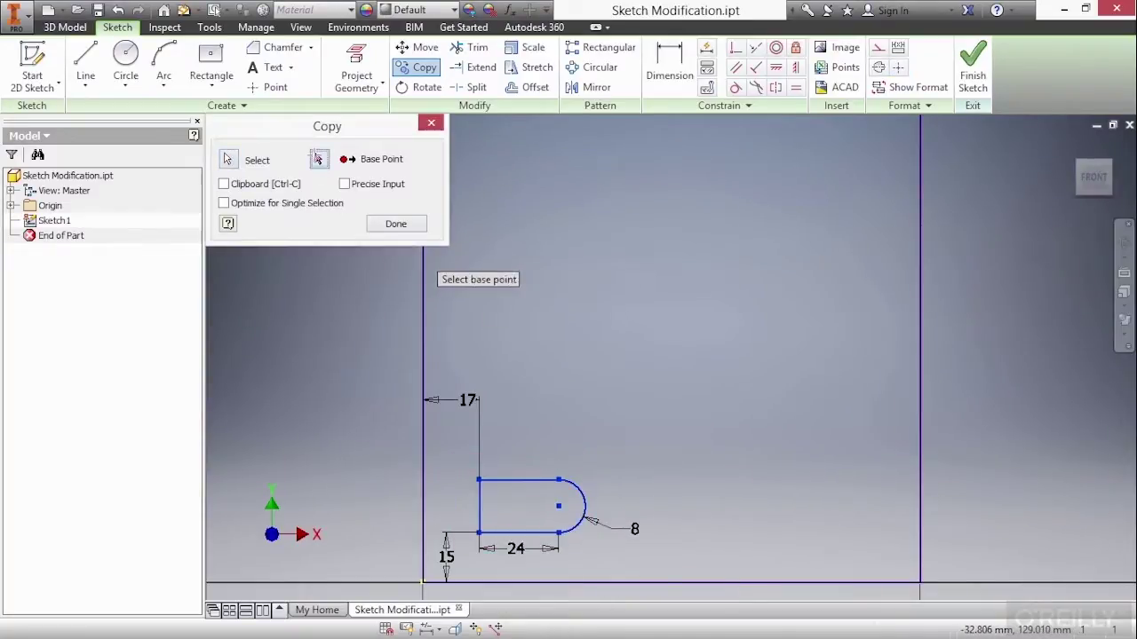
click(559, 506)
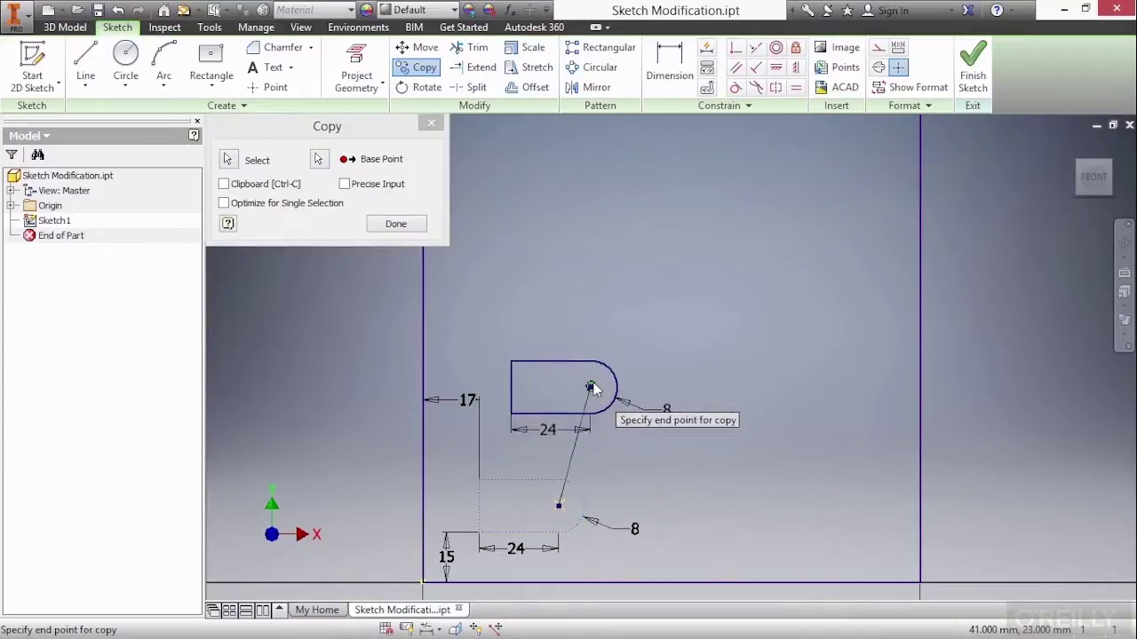
click(598, 196)
click(790, 288)
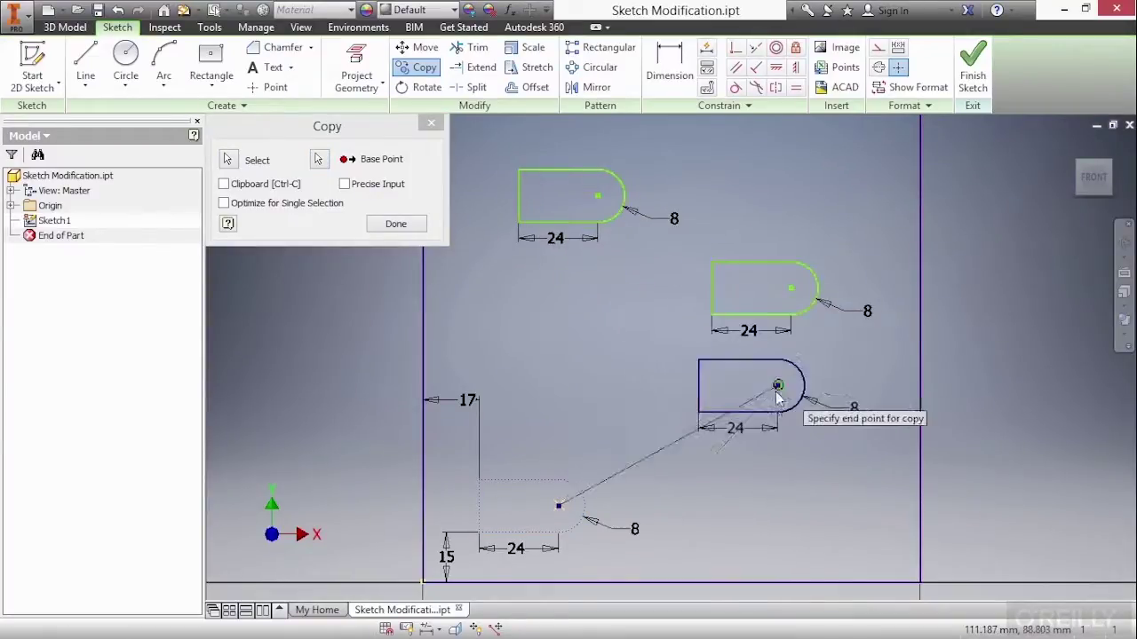
click(655, 397)
right_click(811, 462)
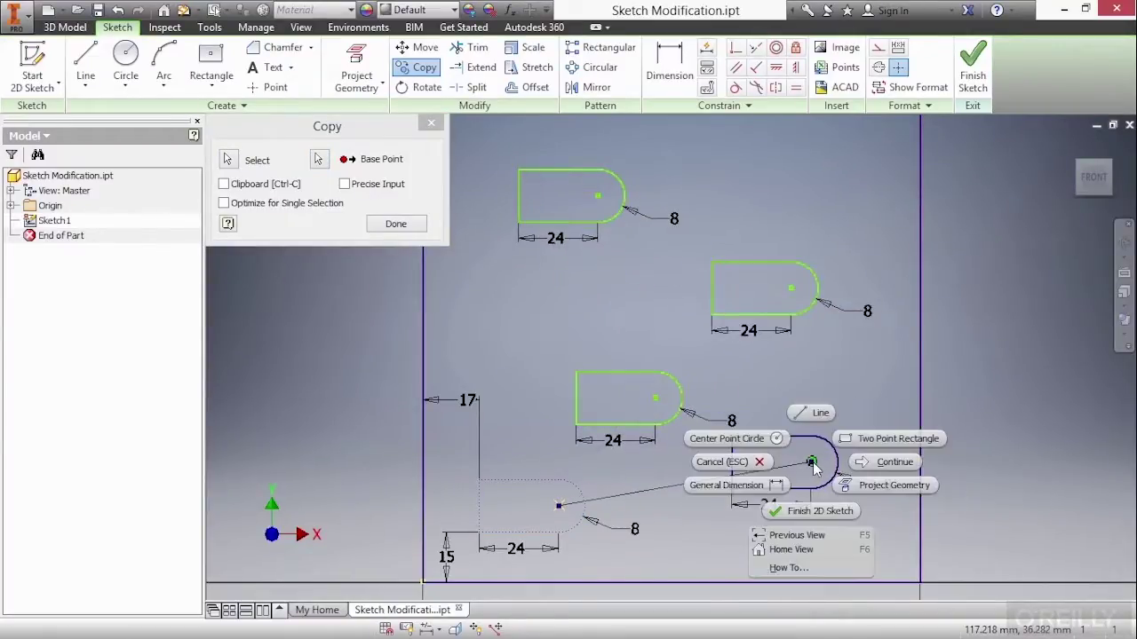
click(891, 462)
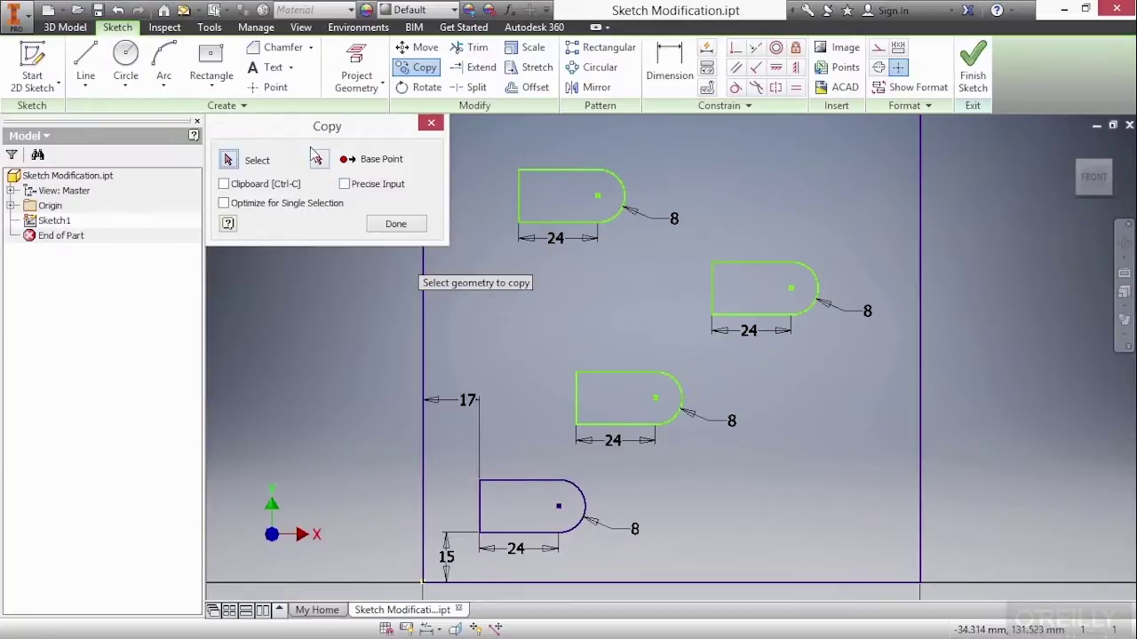
click(395, 224)
mouse_move(455, 307)
middle_down()
mouse_move(548, 325)
mouse_move(482, 356)
mouse_move(493, 382)
middle_up()
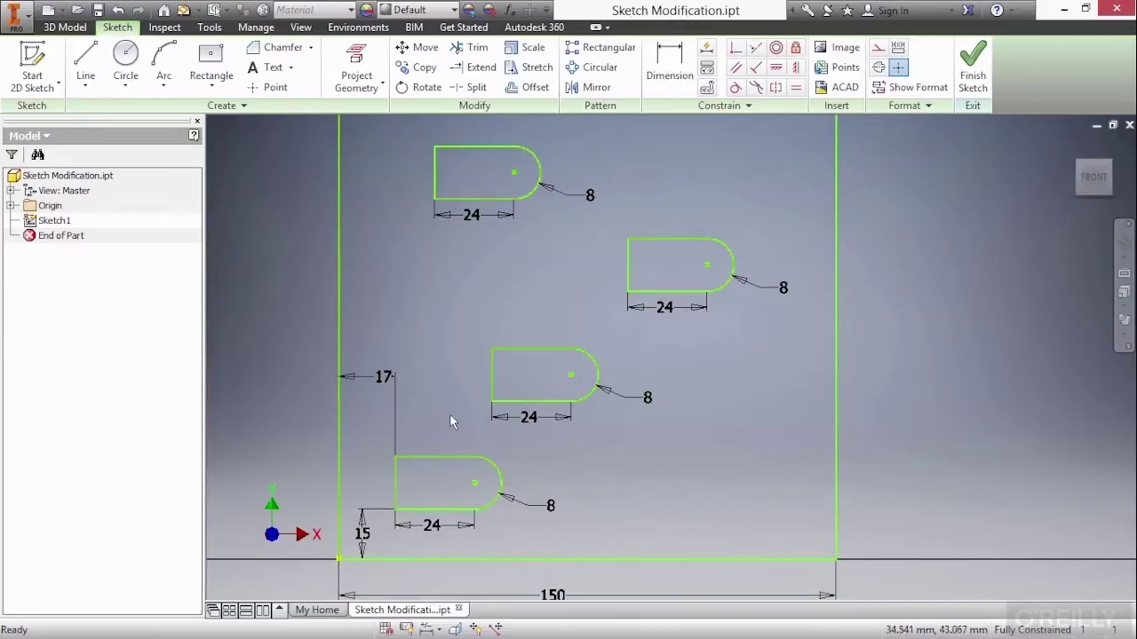
- Select the original bottom slot for moving, with its centre as the base point
middle_drag(452, 261, 407, 322)
click(421, 50)
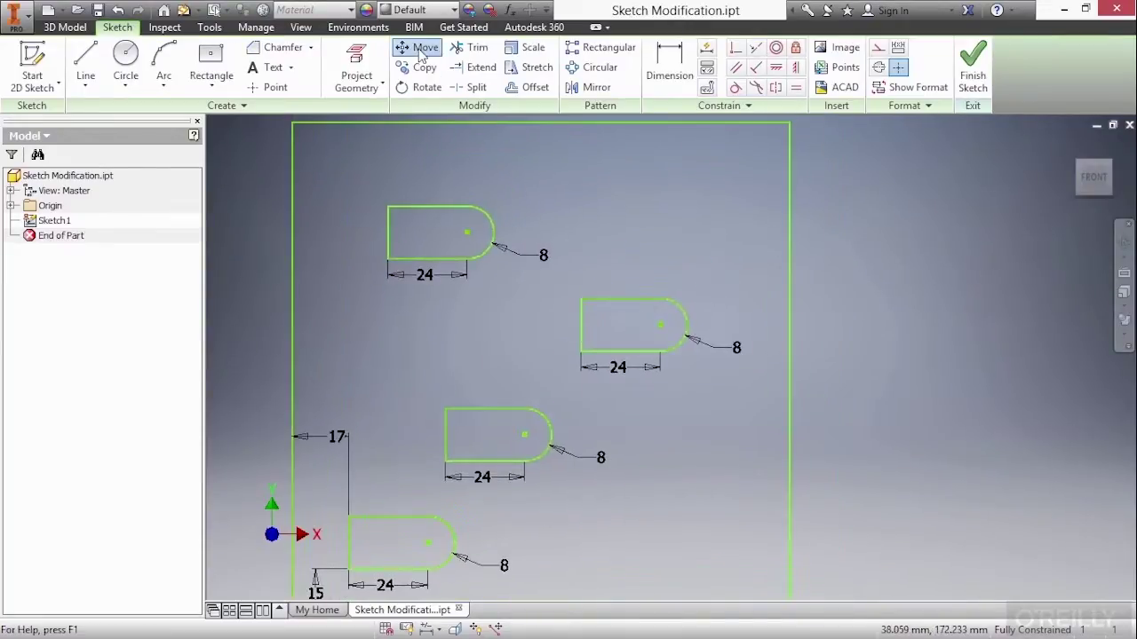
drag(360, 132, 247, 122)
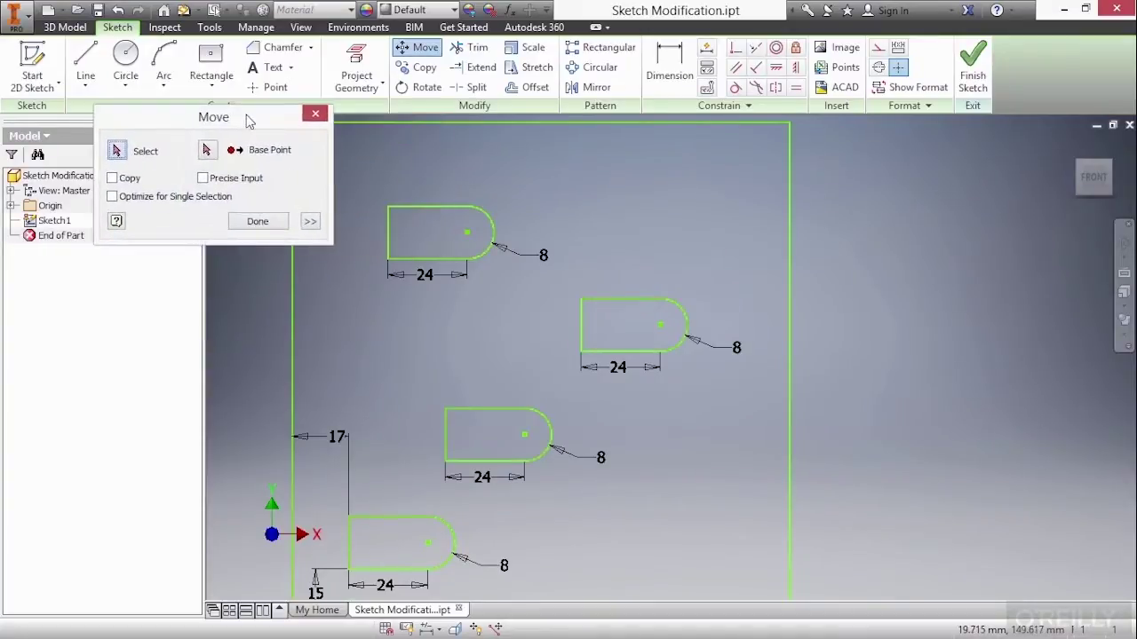
middle_drag(375, 495, 407, 331)
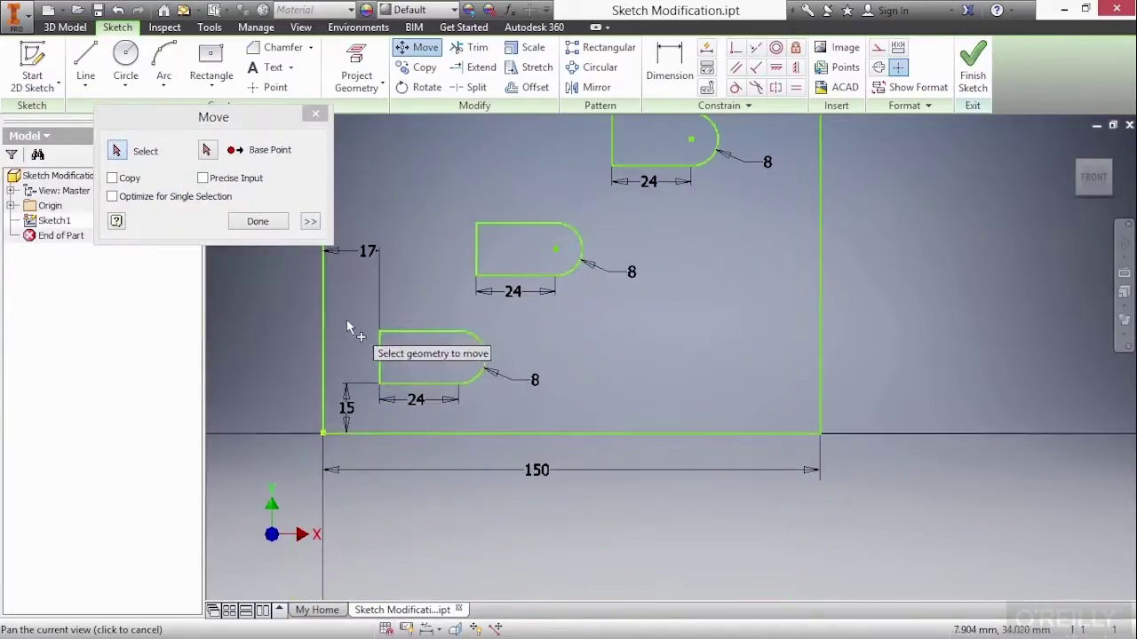
scroll(347, 320, up, 3)
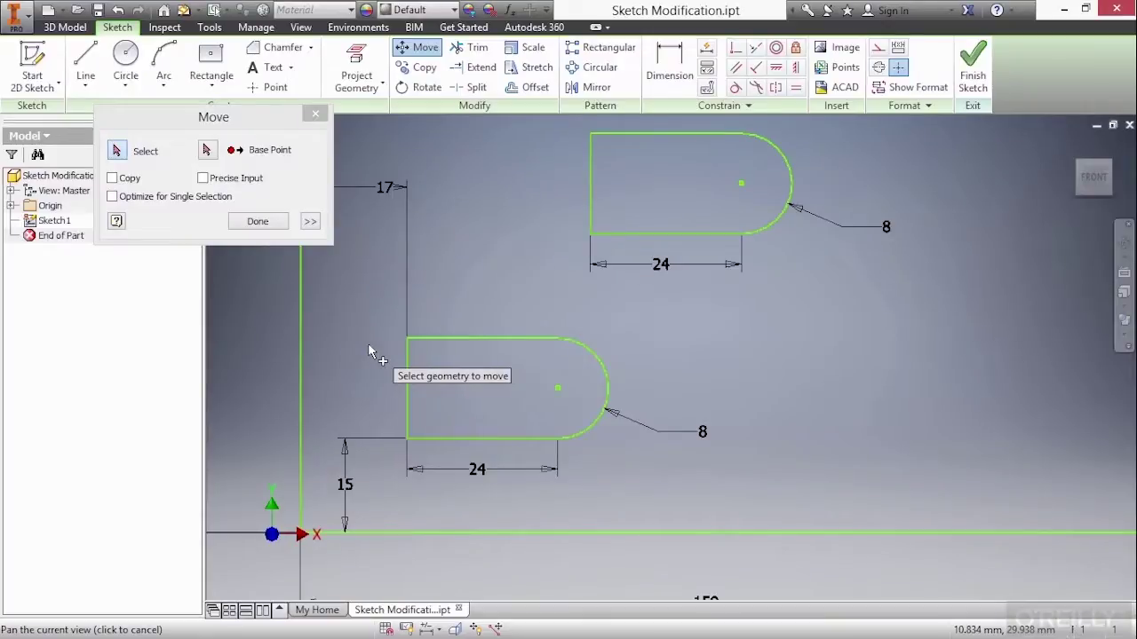
drag(376, 304, 645, 484)
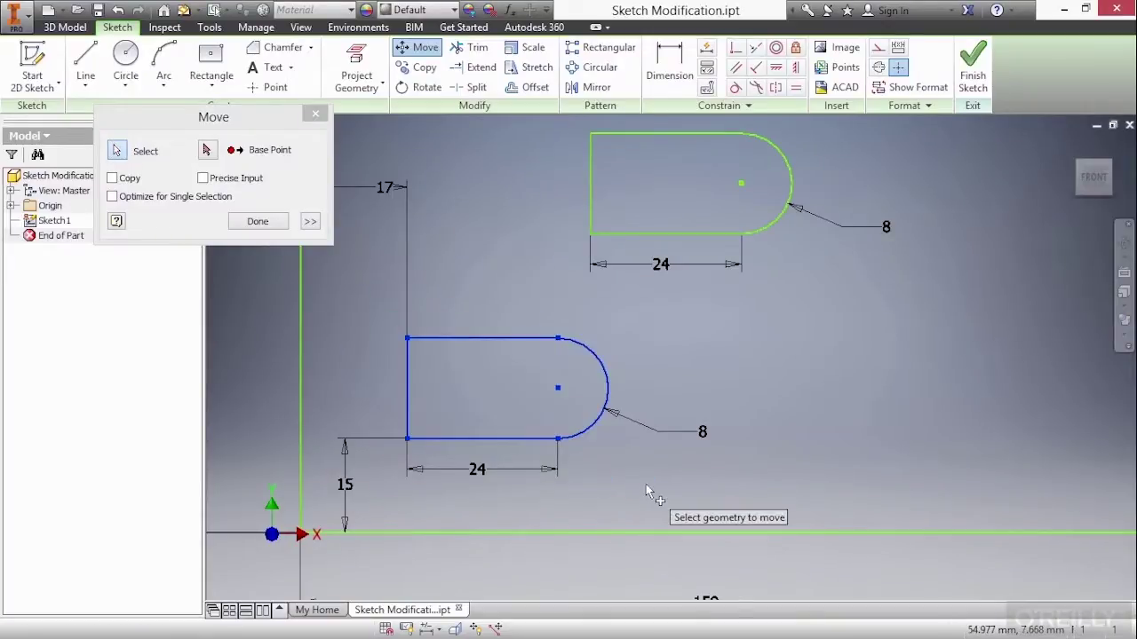
click(207, 151)
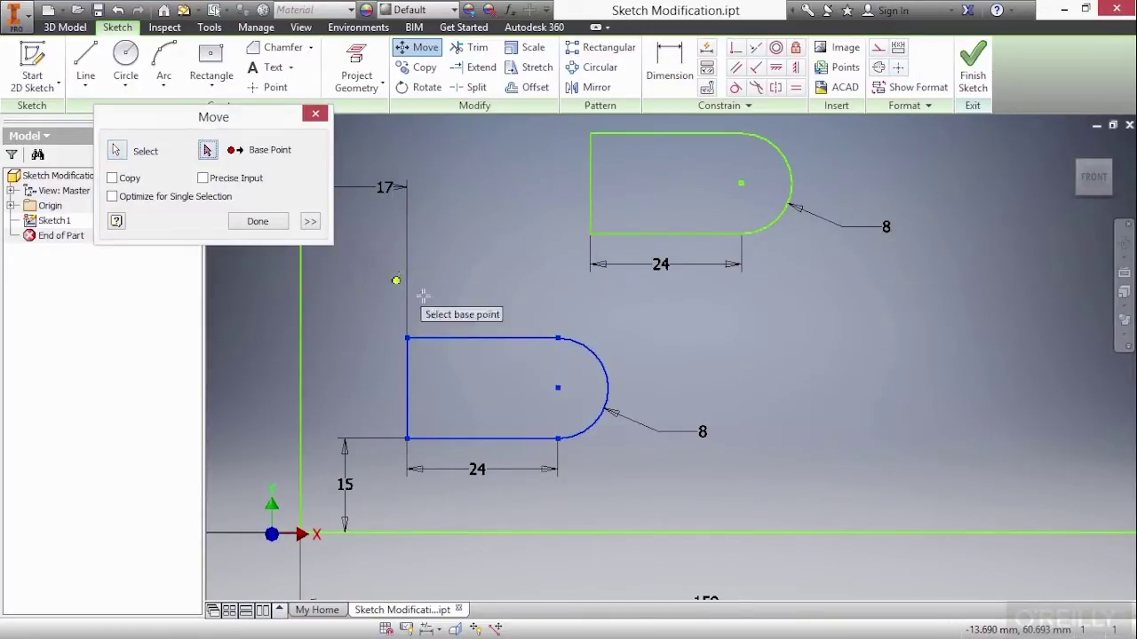
click(557, 388)
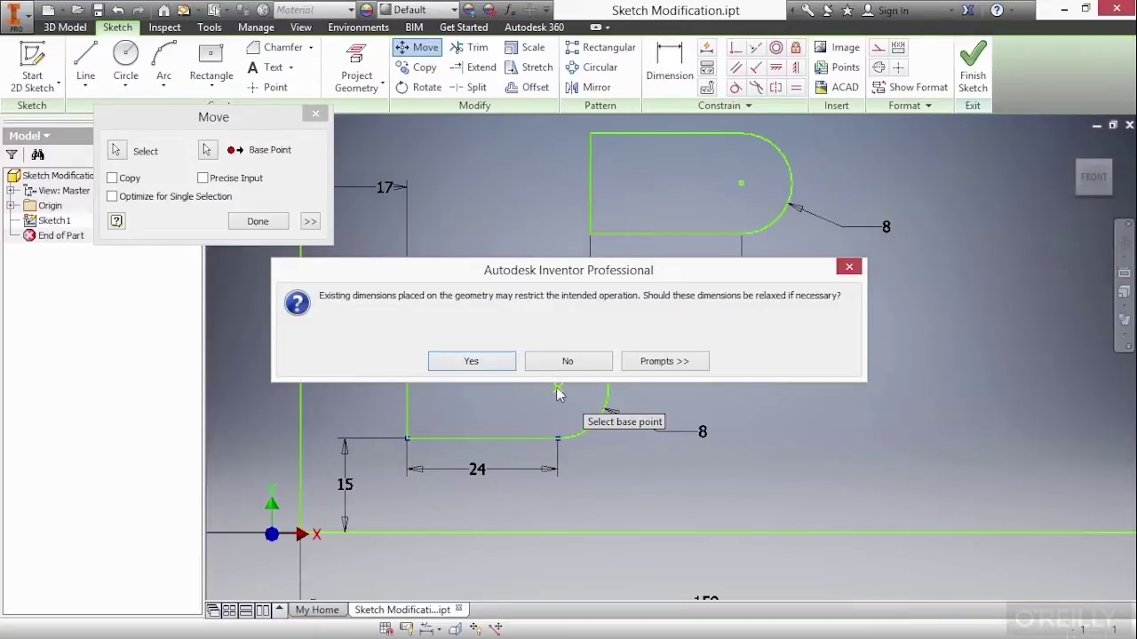
- Relax its dimensions and drop the slot so its offsets read 21.168 and 13.454
click(475, 361)
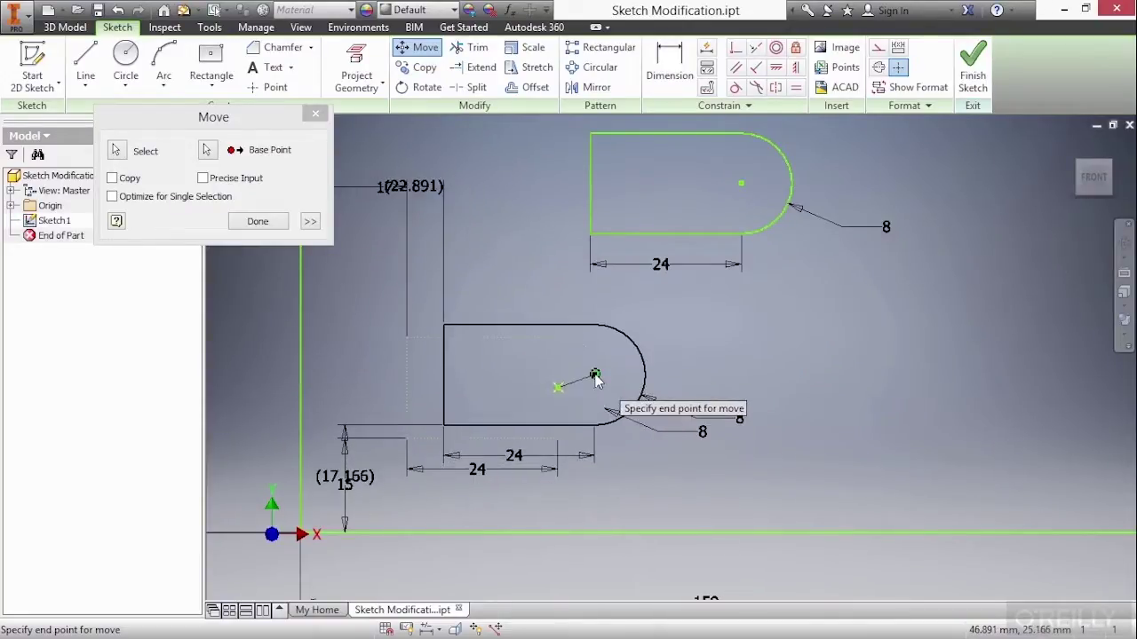
click(583, 399)
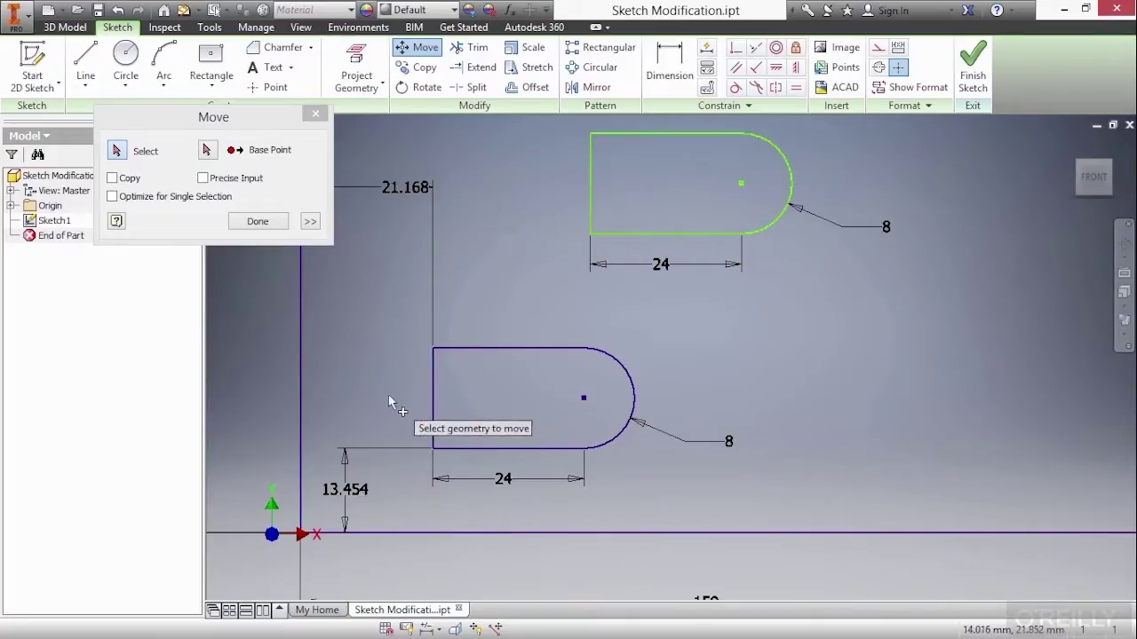
scroll(388, 393, down, 3)
mouse_move(392, 400)
middle_down()
mouse_move(392, 435)
mouse_move(423, 438)
middle_up()
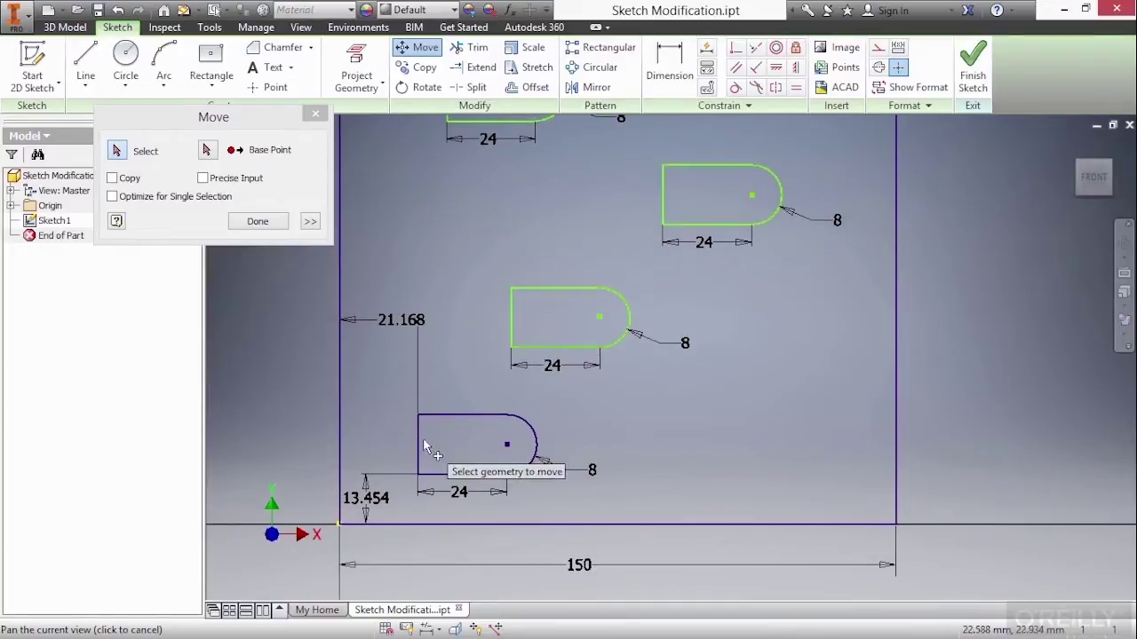
click(259, 223)
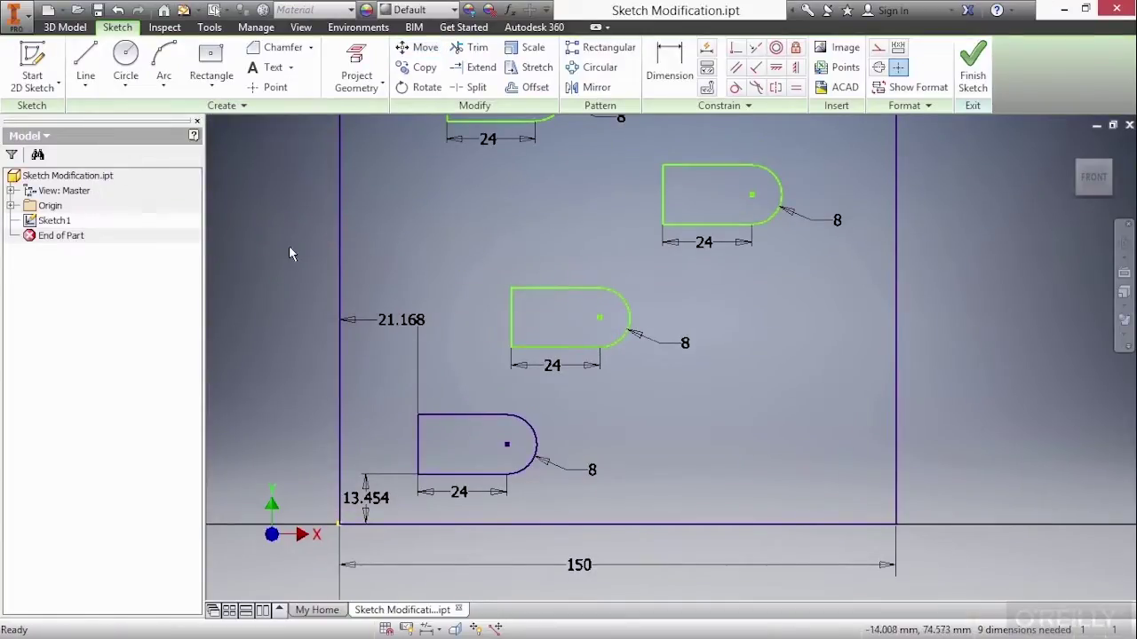
- Place a sketch point at the plate's lower right
click(277, 93)
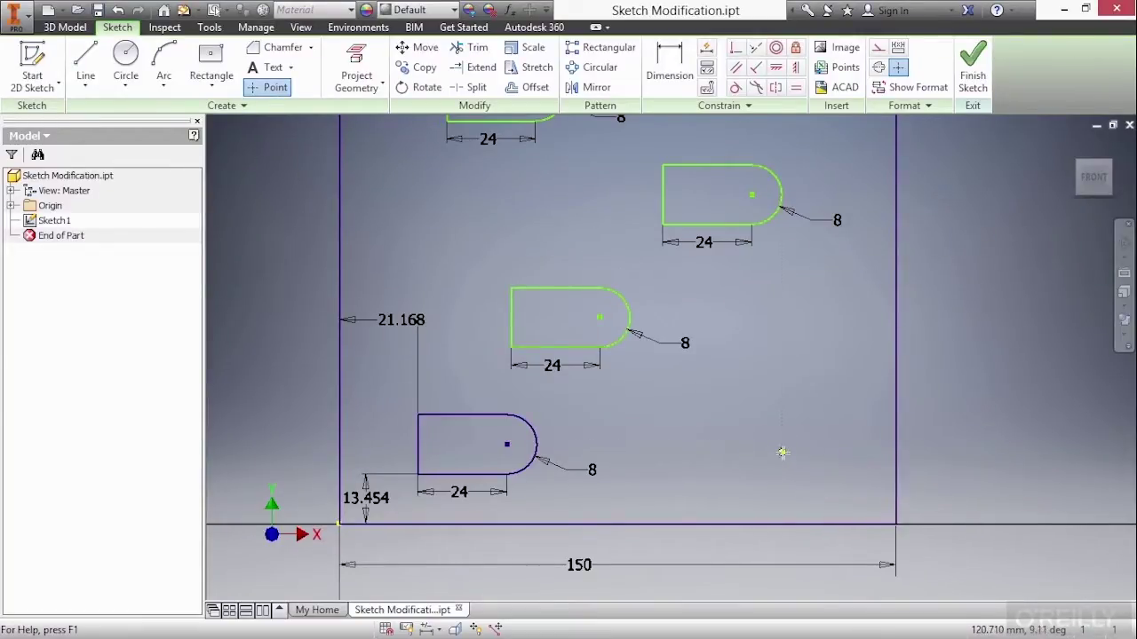
right_click(648, 436)
key(Escape)
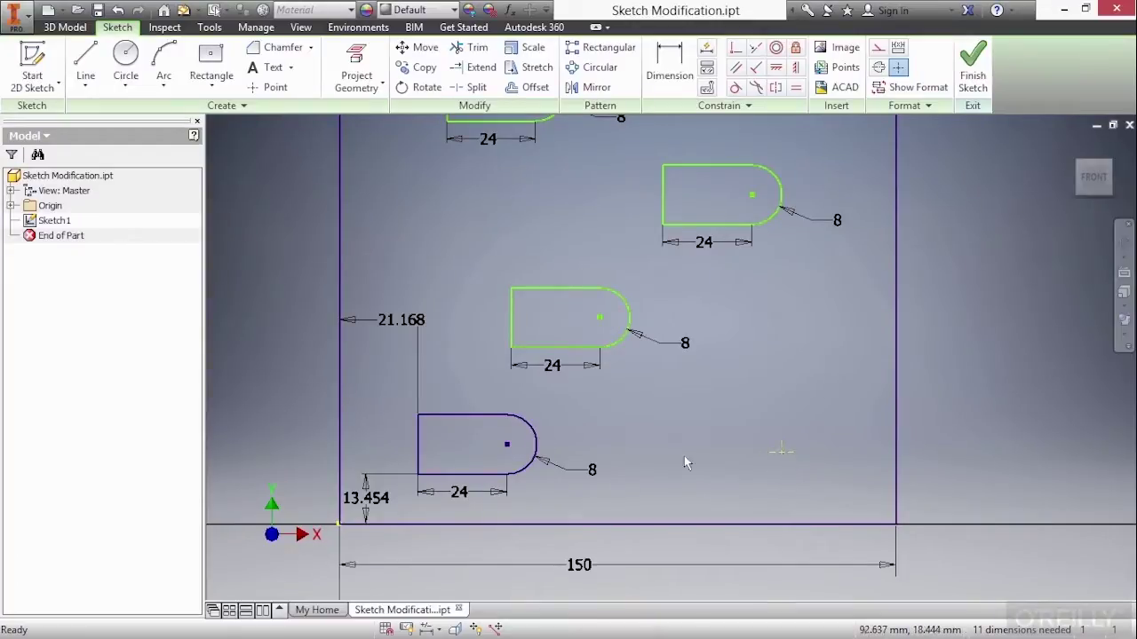
- Move the bottom slot's centre onto that point, giving position dimensions 95.187 and 11.117
click(419, 47)
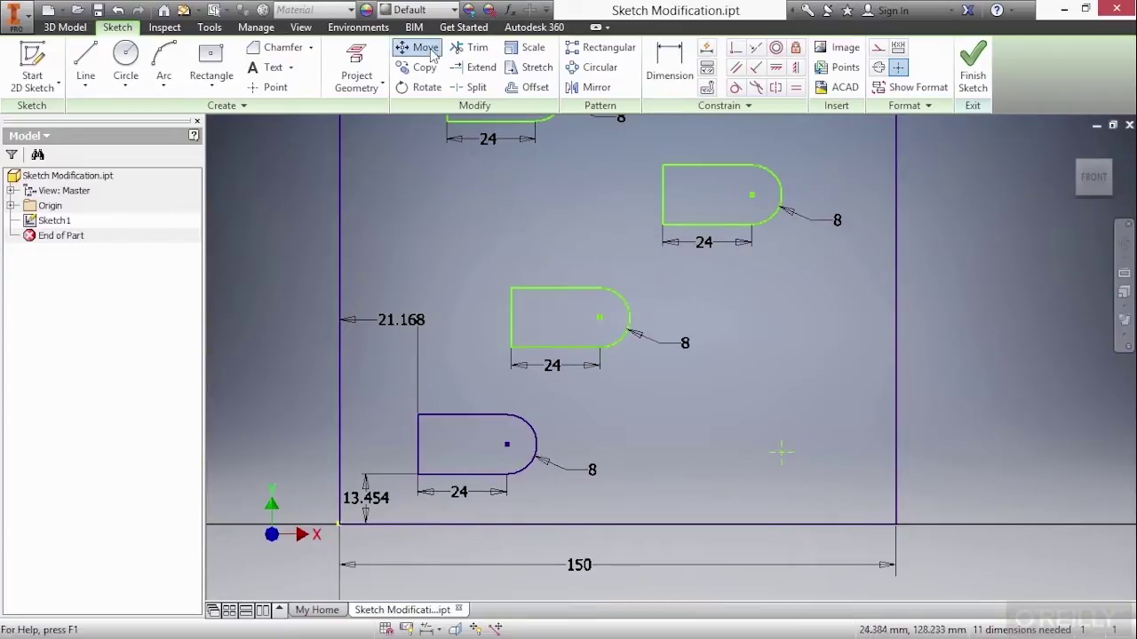
drag(391, 397, 533, 479)
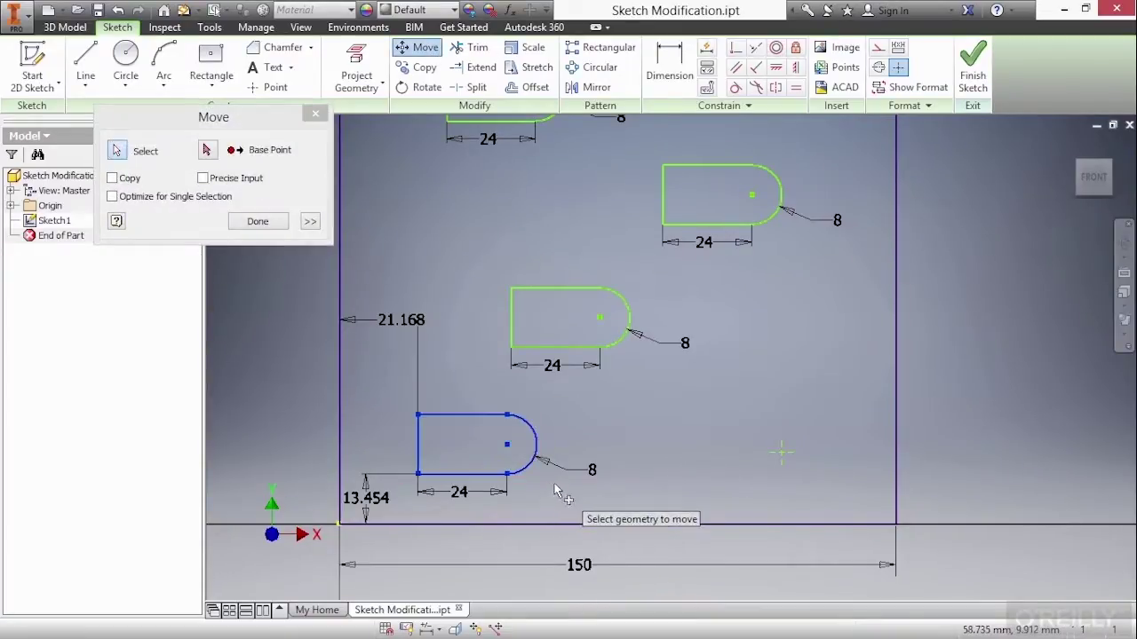
click(207, 151)
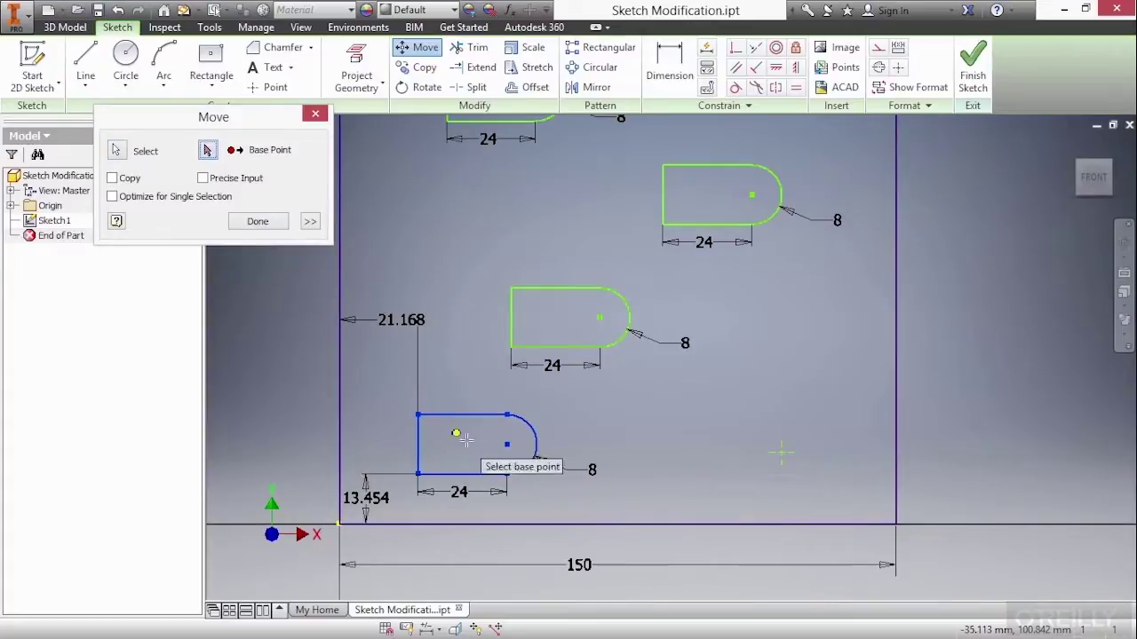
click(508, 444)
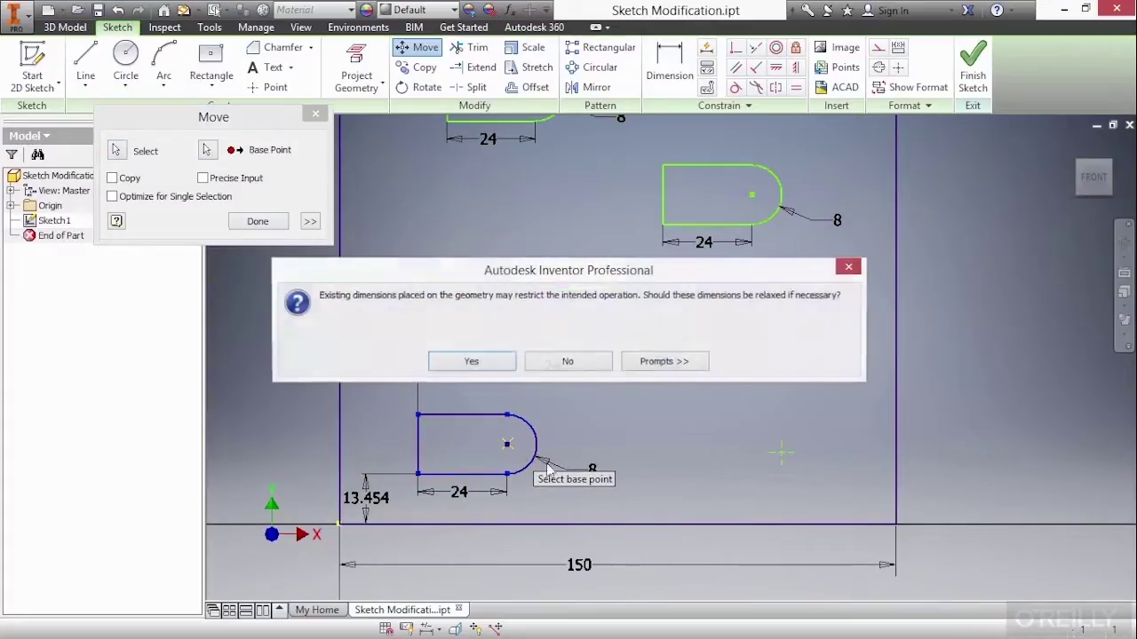
click(473, 365)
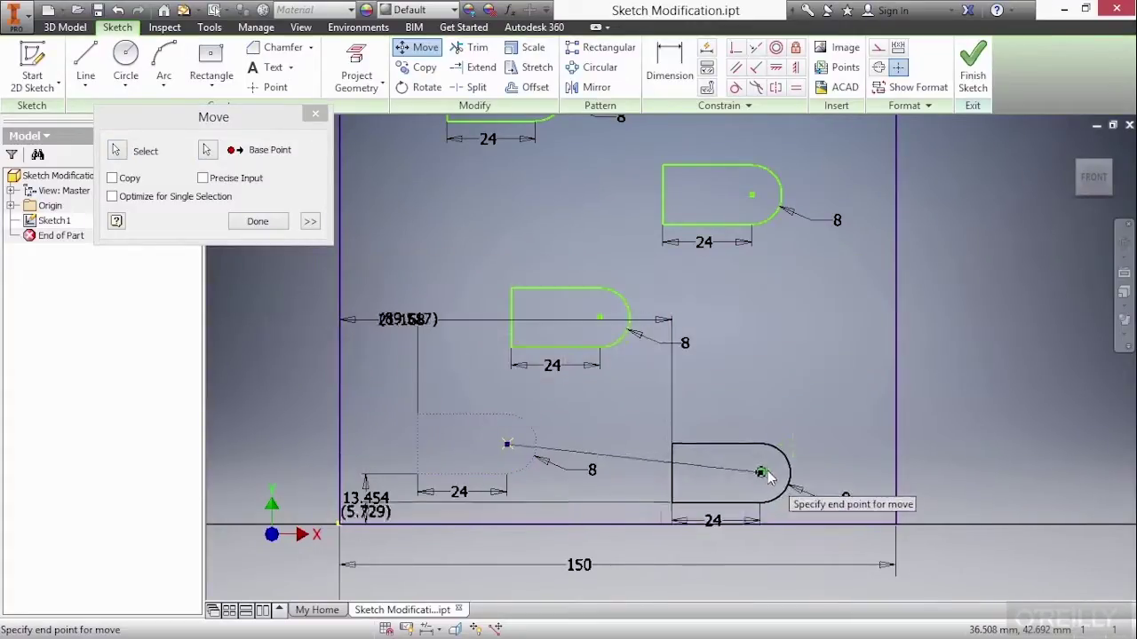
click(781, 453)
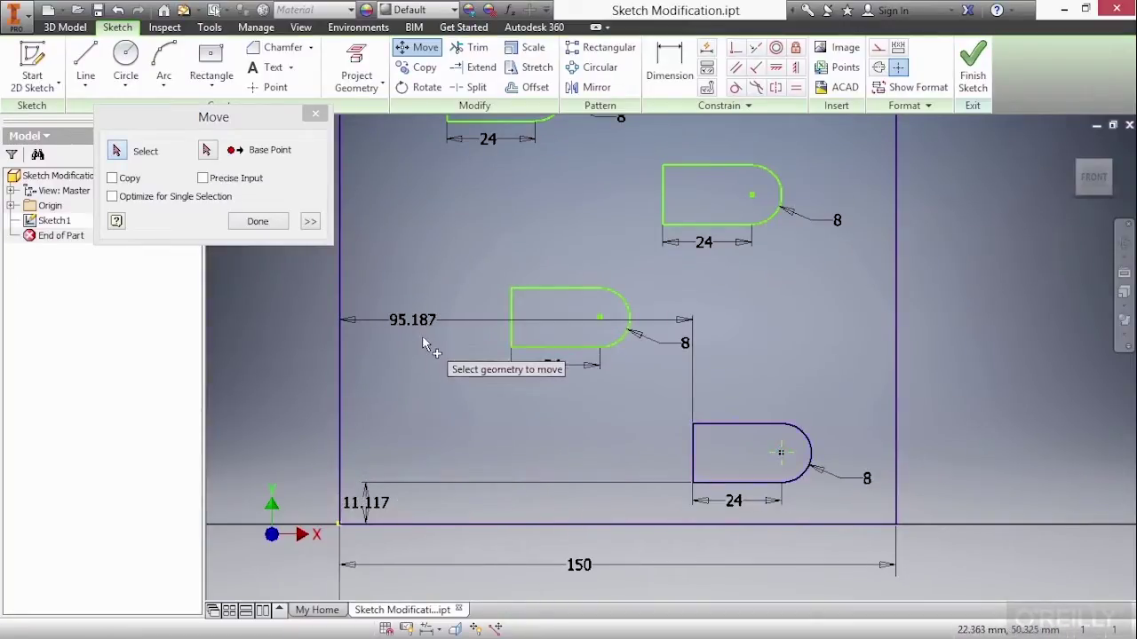
click(258, 221)
drag(425, 323, 432, 419)
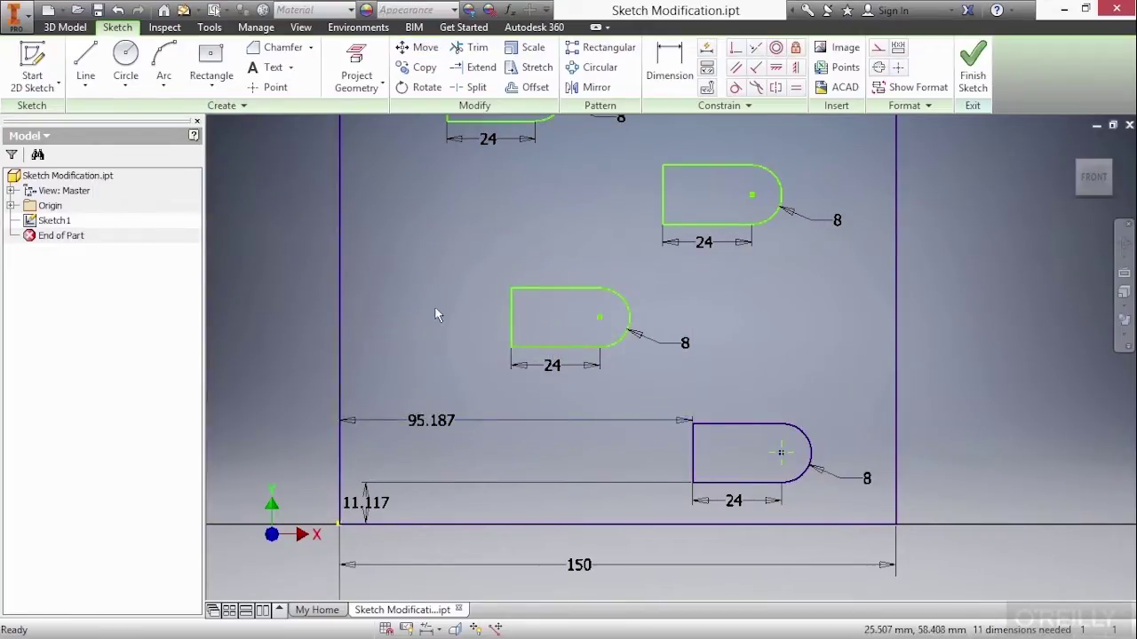
- Select the upper slot copy for rotation about its arc centre
click(422, 87)
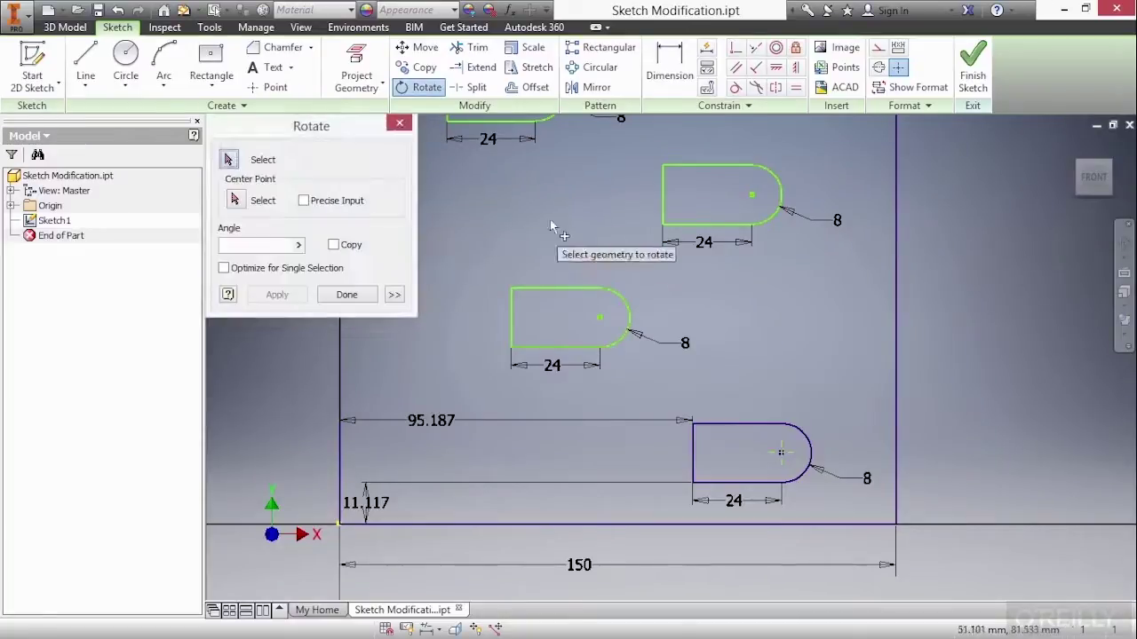
mouse_move(534, 120)
middle_down()
mouse_move(601, 324)
mouse_move(633, 377)
middle_up()
scroll(632, 377, up, 3)
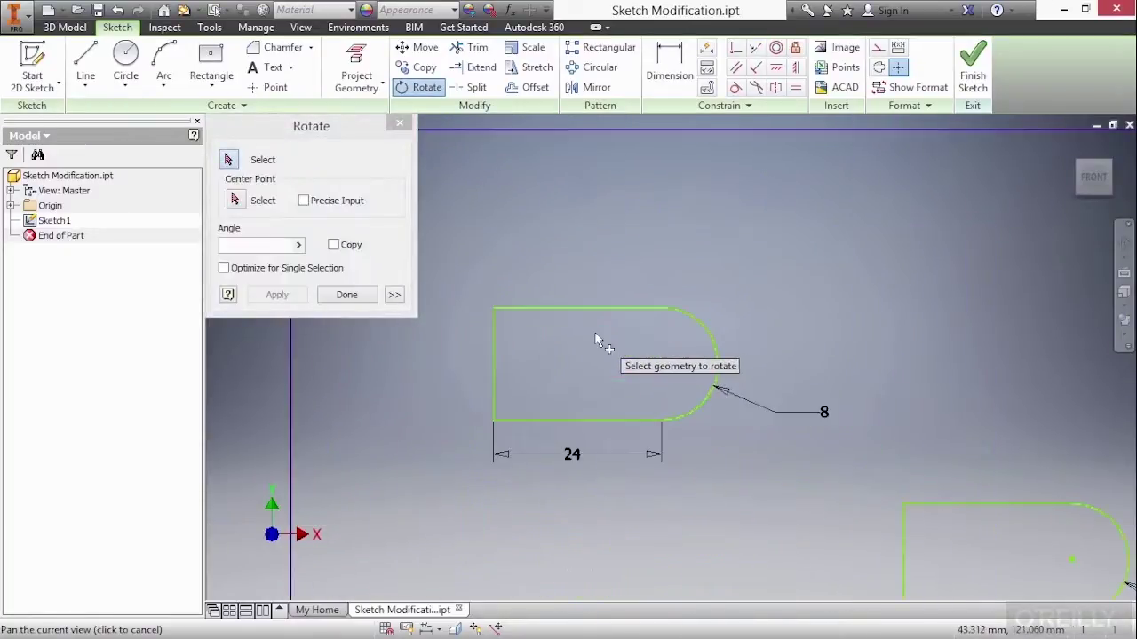
mouse_move(605, 343)
mouse_down()
mouse_move(863, 495)
mouse_move(848, 493)
mouse_up()
click(236, 200)
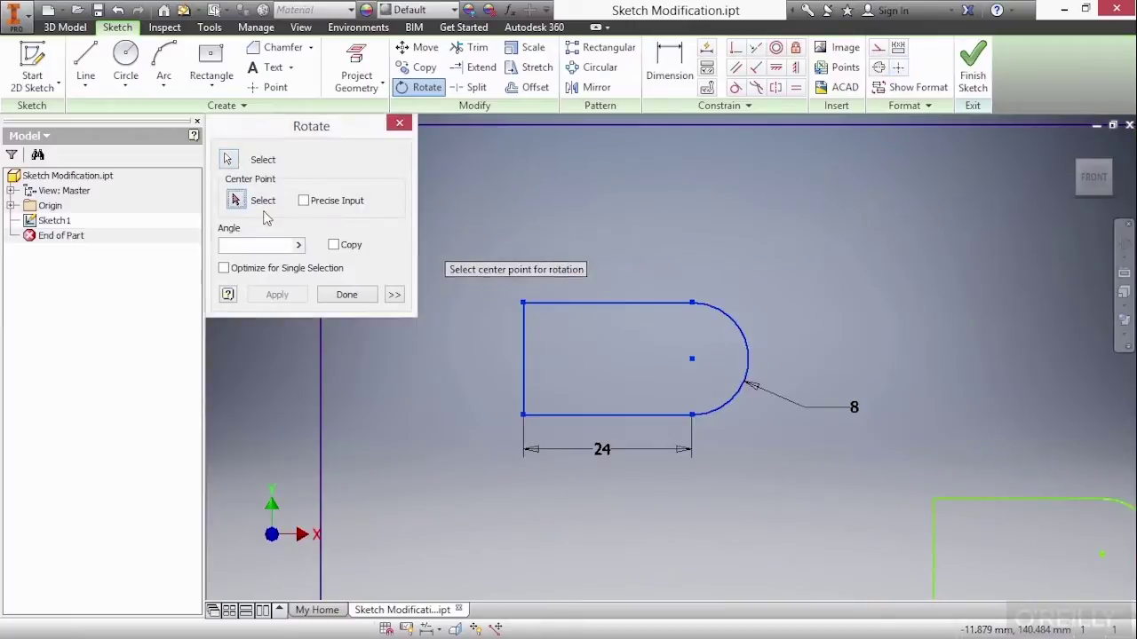
click(692, 358)
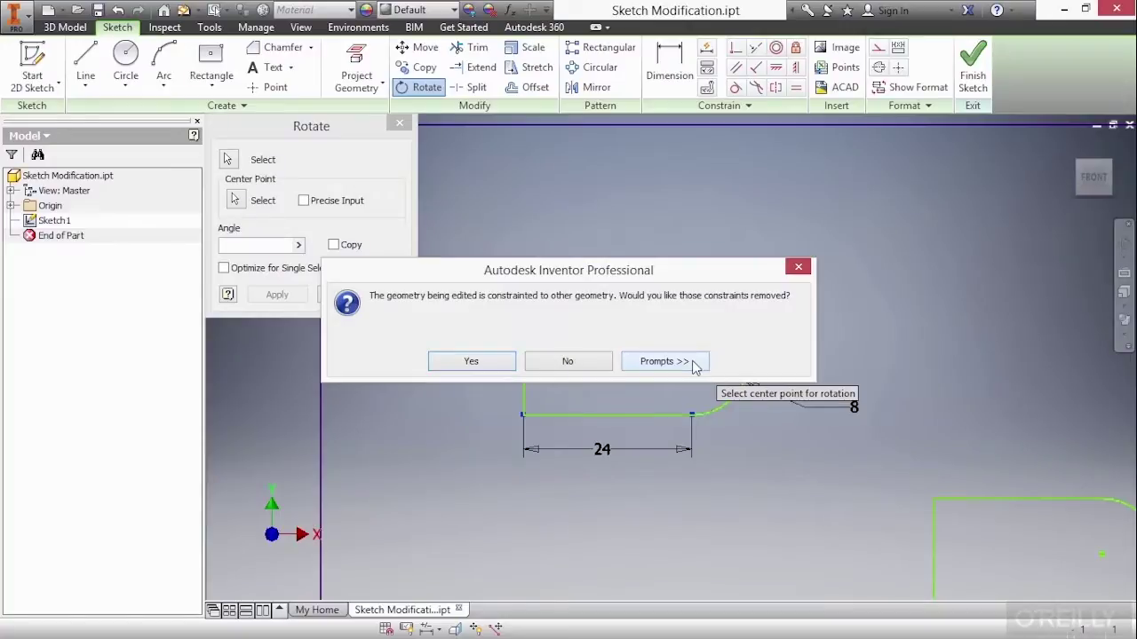
- Remove its constraints and rotate the slot 270° so it stands with its rounded end down
click(486, 363)
click(487, 364)
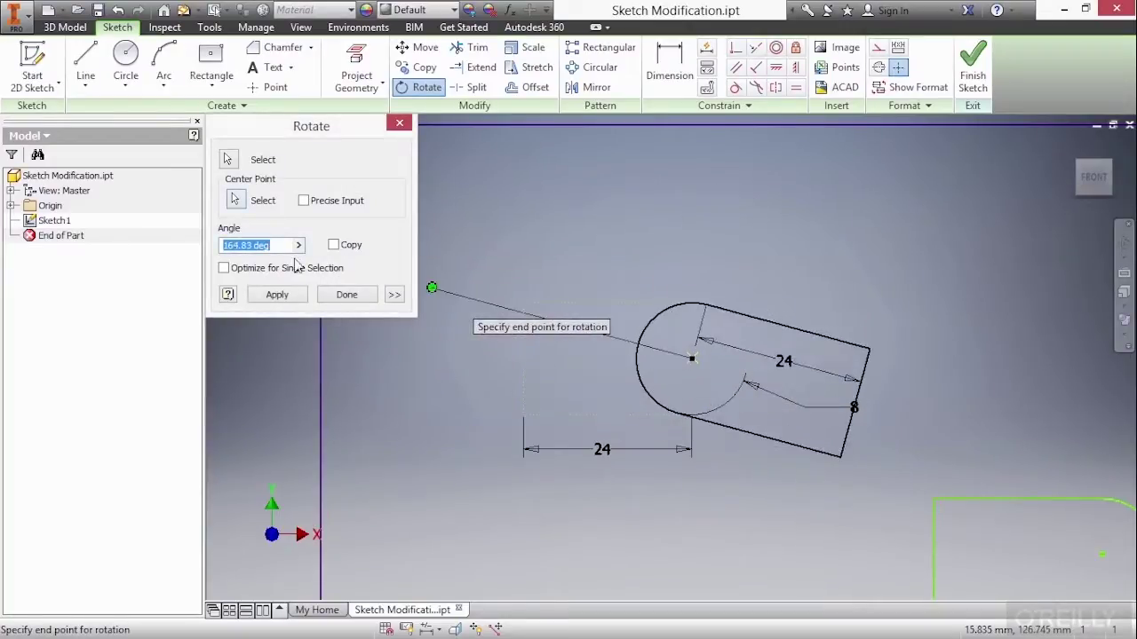
click(395, 294)
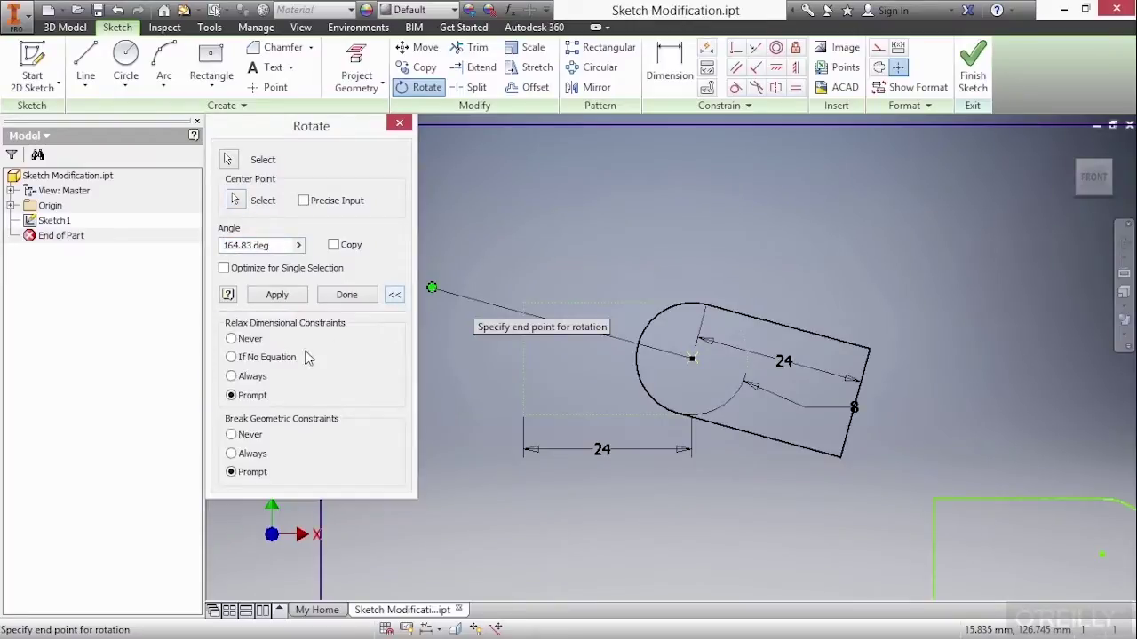
click(395, 295)
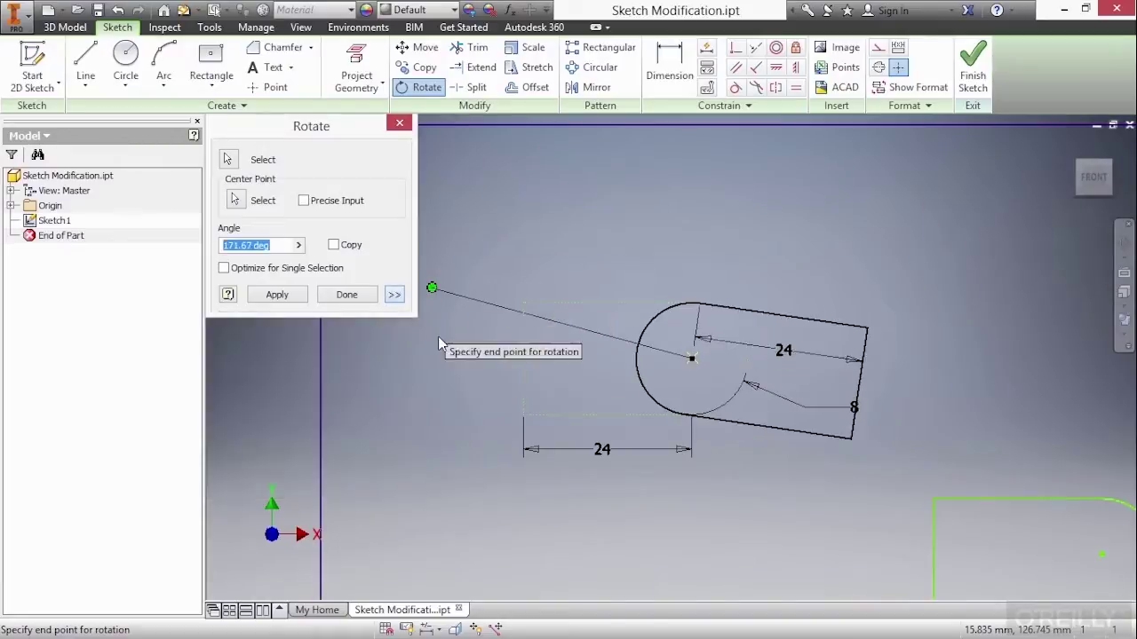
click(689, 467)
click(338, 299)
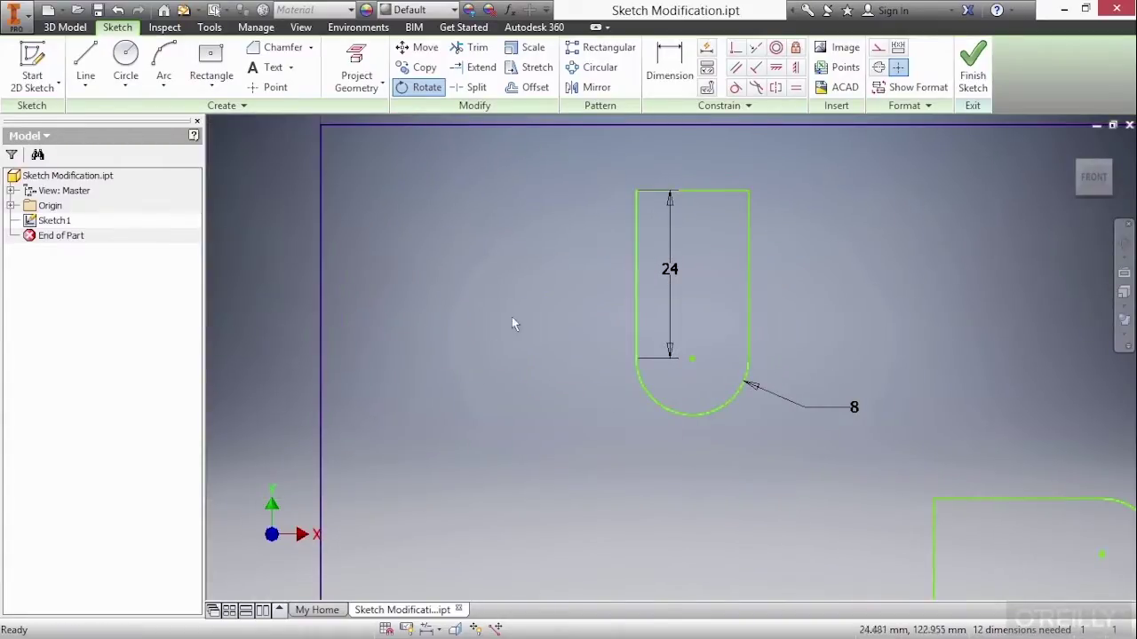
middle_drag(690, 457, 458, 427)
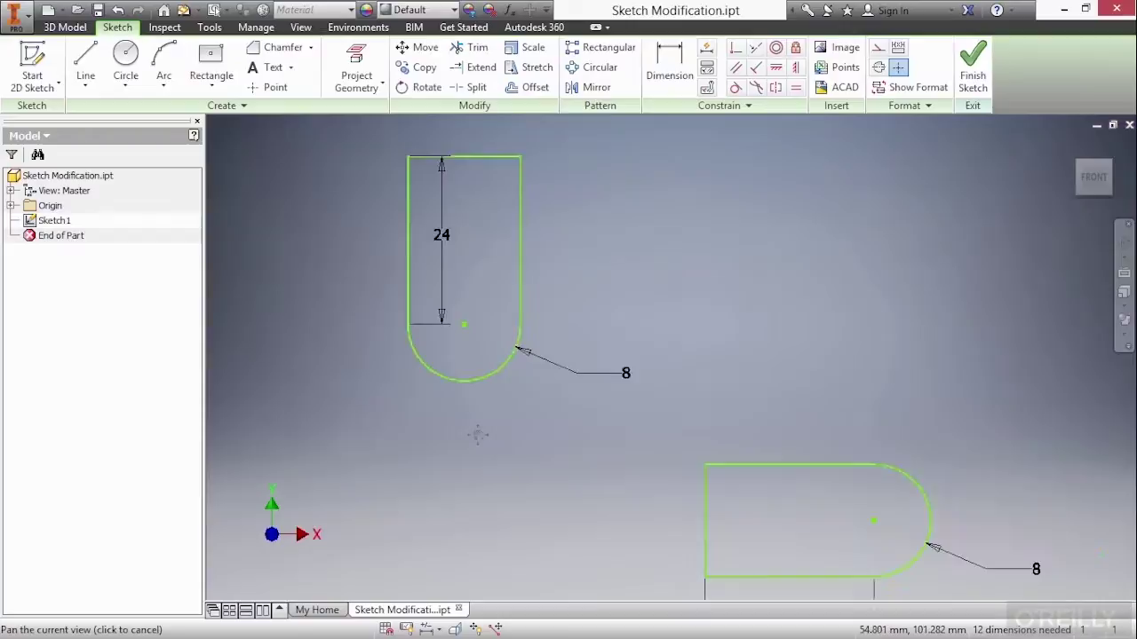
- Scale the horizontal slot by 1.25 about its arc centre, making it 30 long with radius 10
click(531, 52)
mouse_move(798, 371)
middle_down()
mouse_move(644, 204)
mouse_move(651, 182)
middle_up()
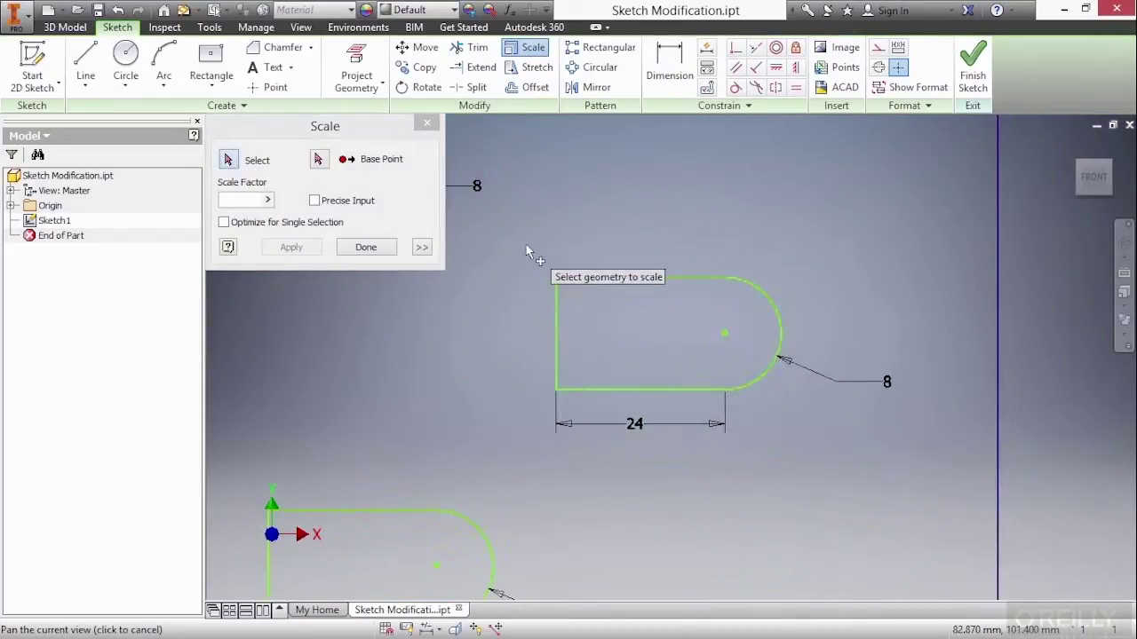
drag(525, 245, 795, 434)
click(320, 159)
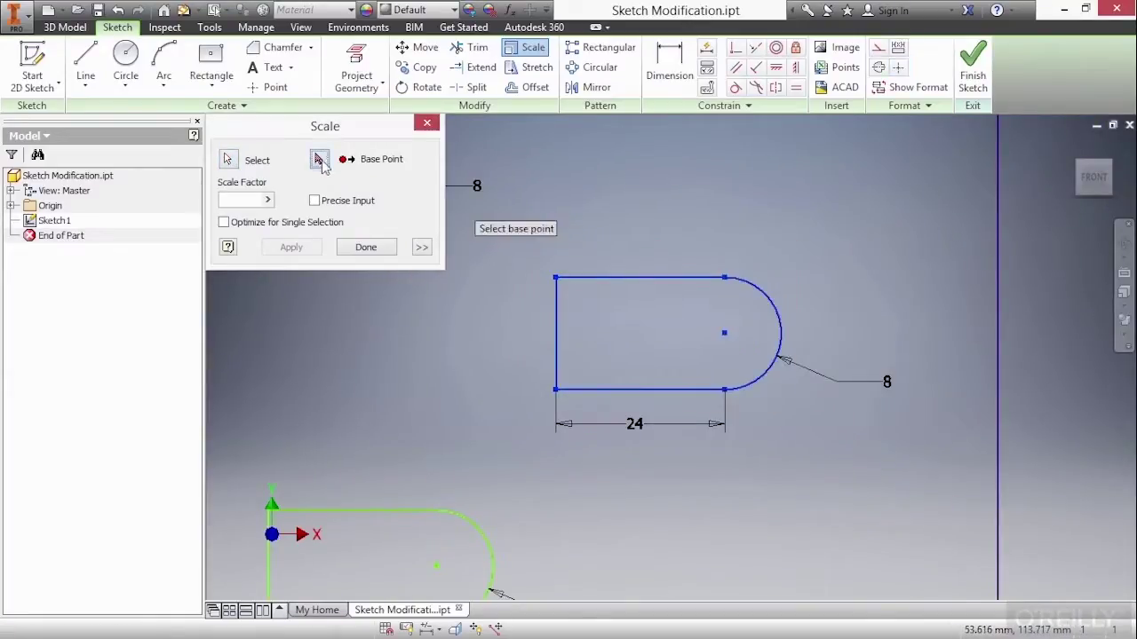
click(725, 333)
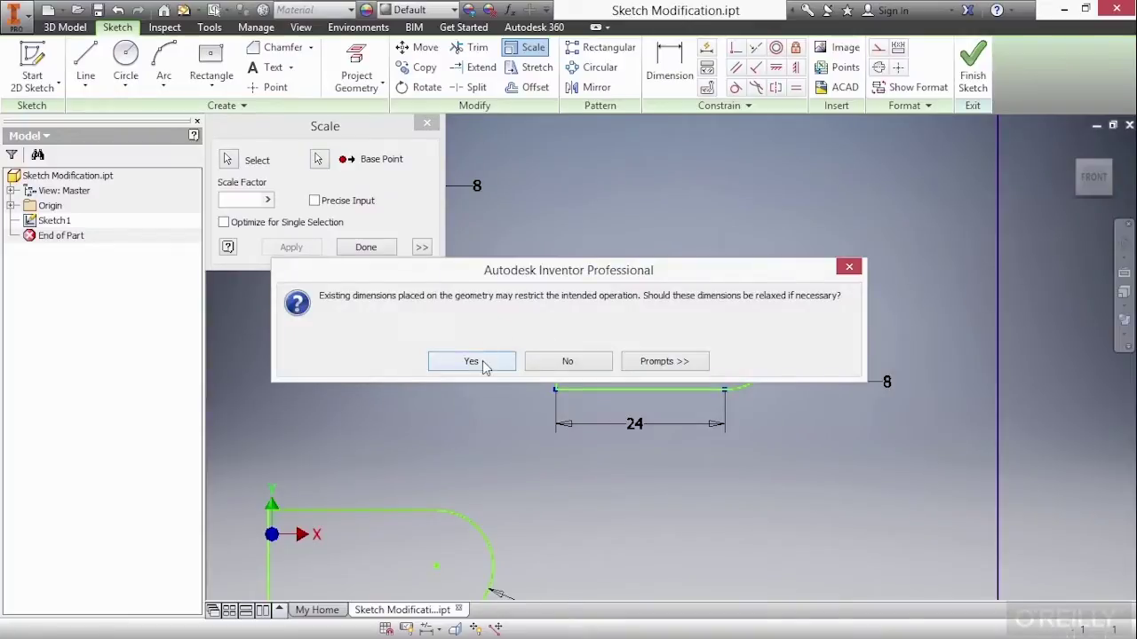
click(472, 361)
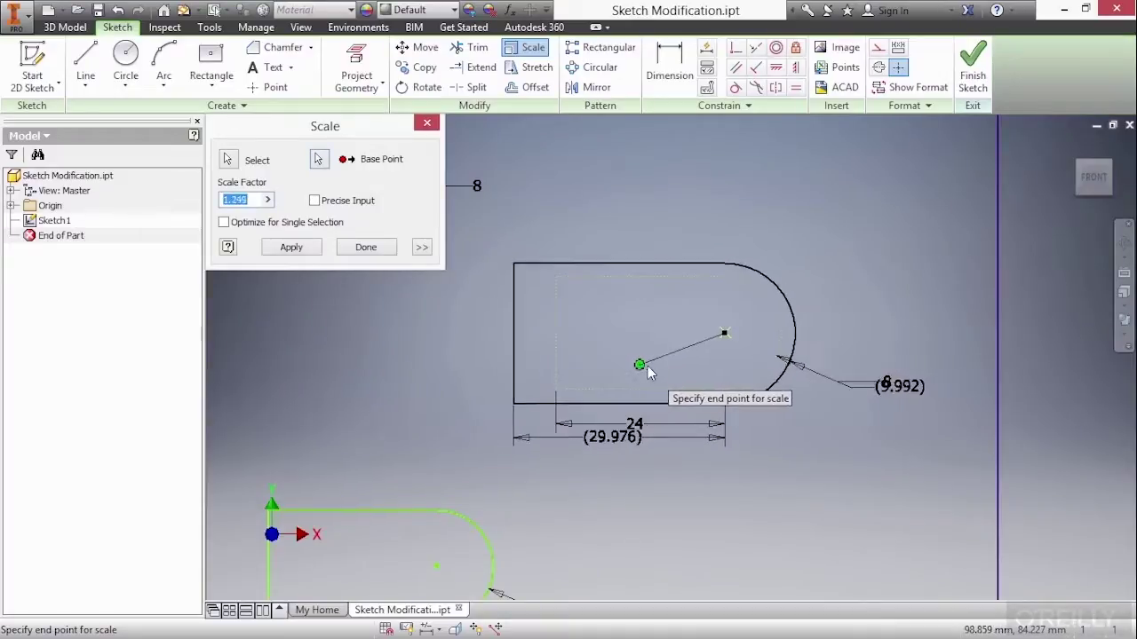
text(1.25)
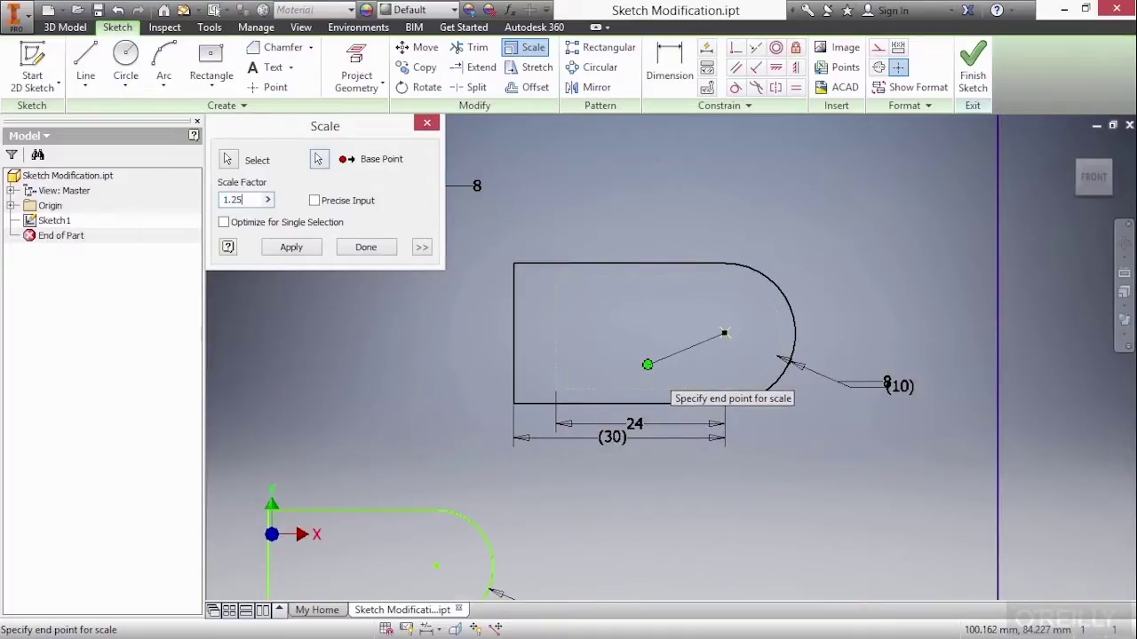
key(Return)
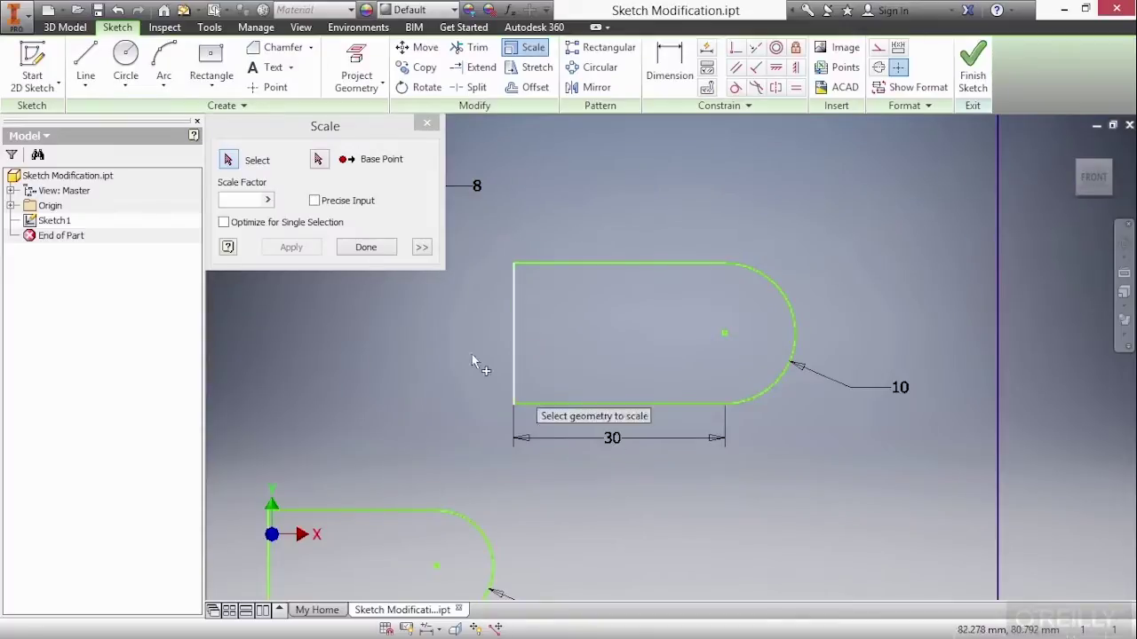
click(360, 249)
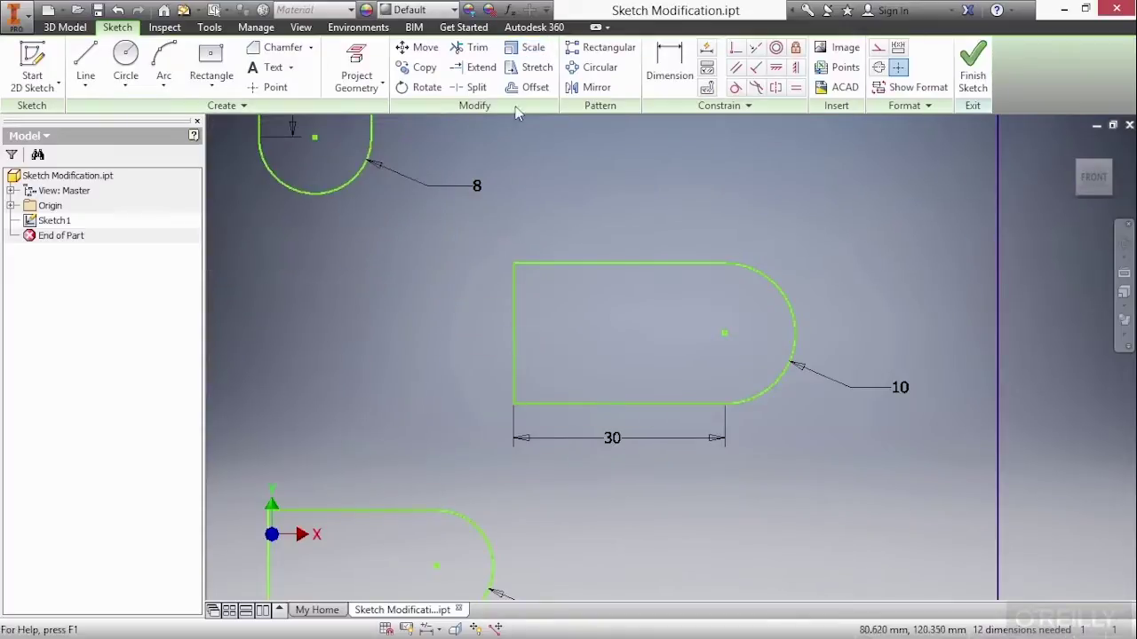
- Stretch the 30 slot's rounded end up and outward so its length becomes 46.843
click(533, 69)
drag(849, 206, 634, 482)
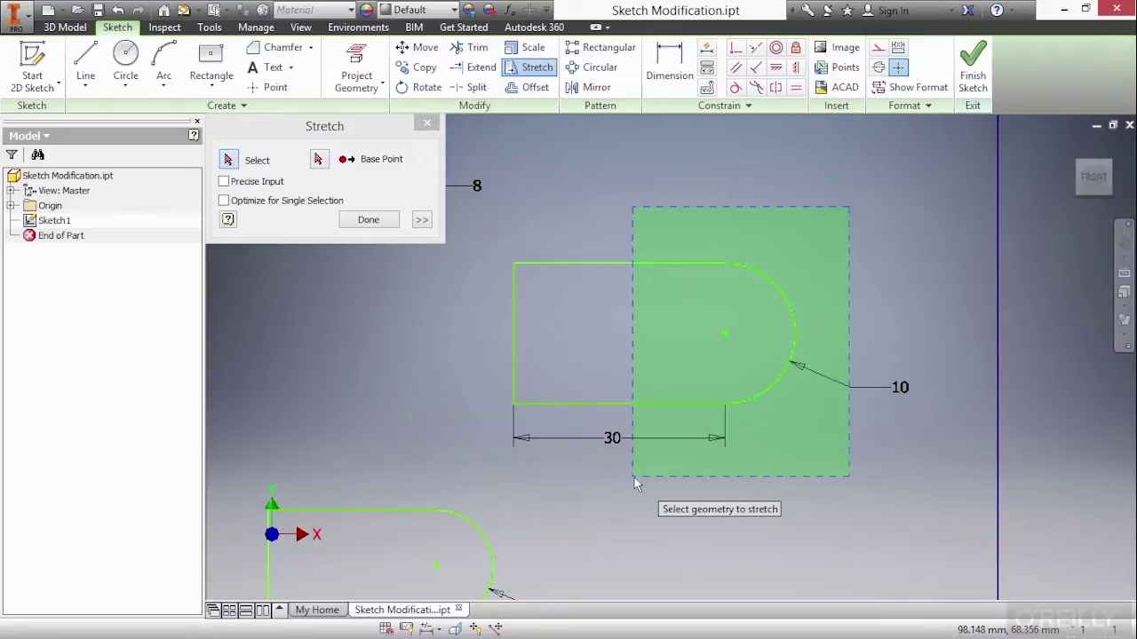
drag(634, 482, 636, 482)
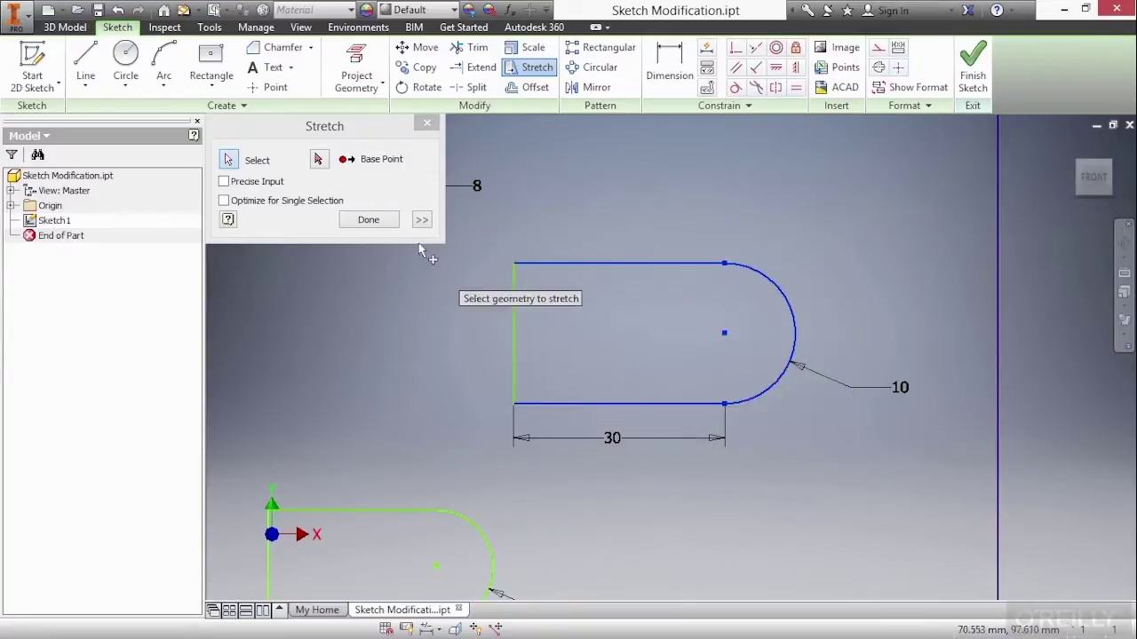
click(319, 159)
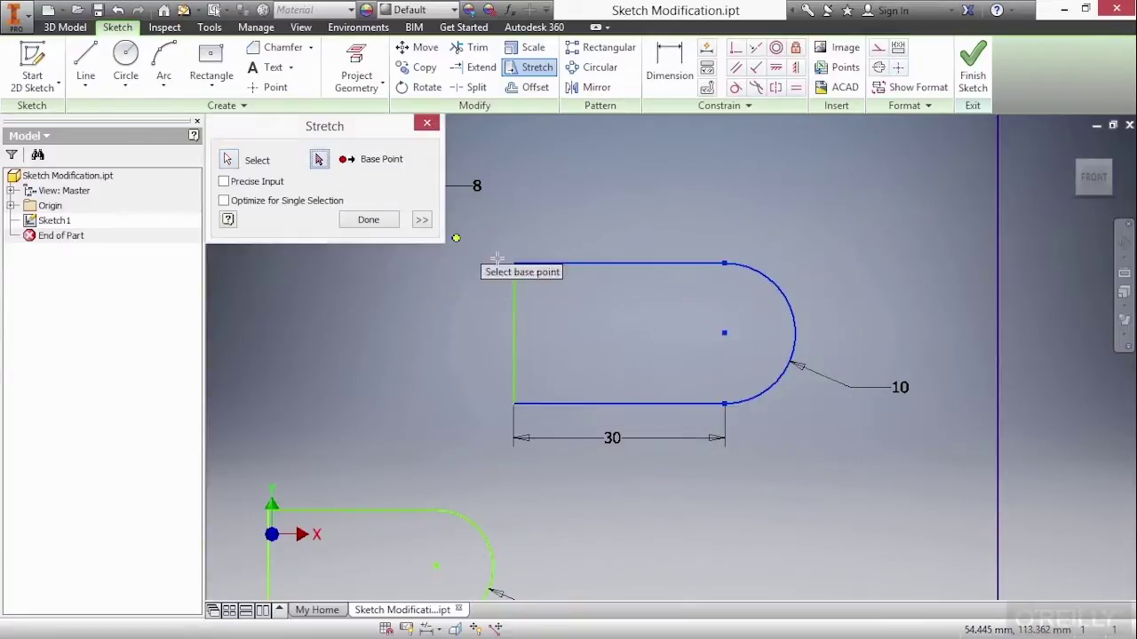
click(725, 333)
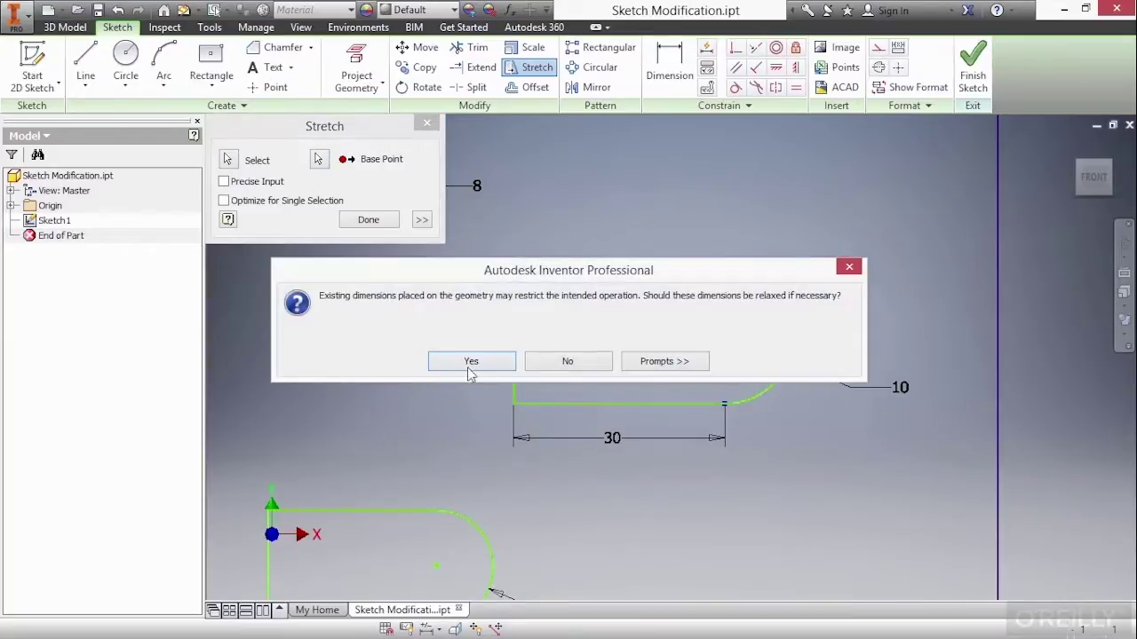
click(471, 362)
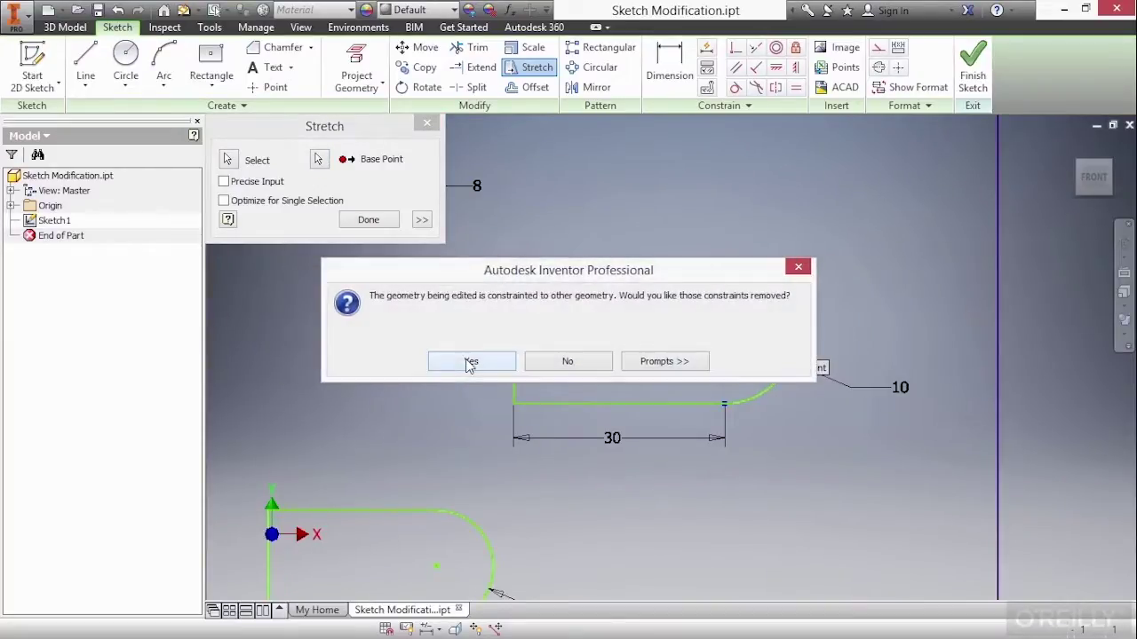
click(470, 363)
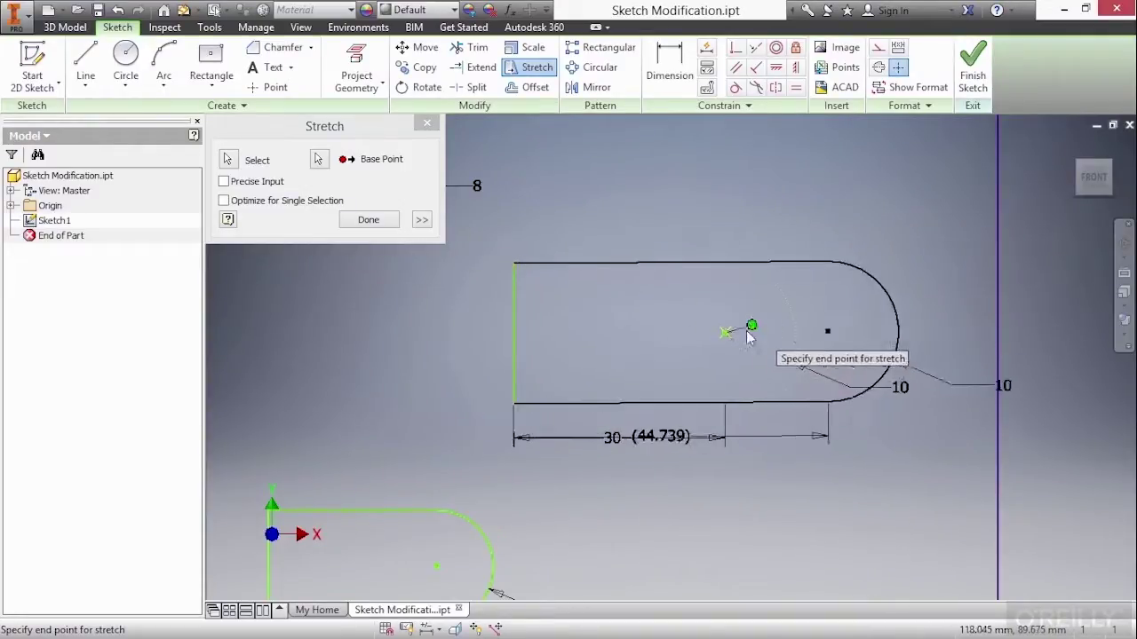
click(743, 268)
click(368, 219)
middle_drag(302, 247, 472, 523)
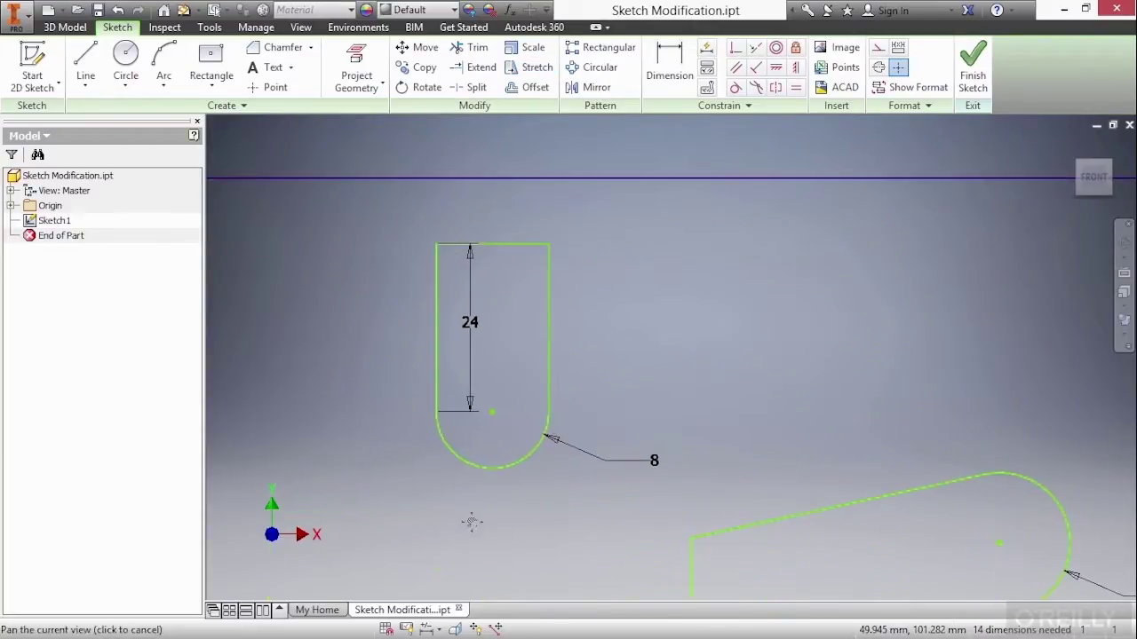
- Offset the vertical slot's whole loop to create an outline outside it
click(534, 87)
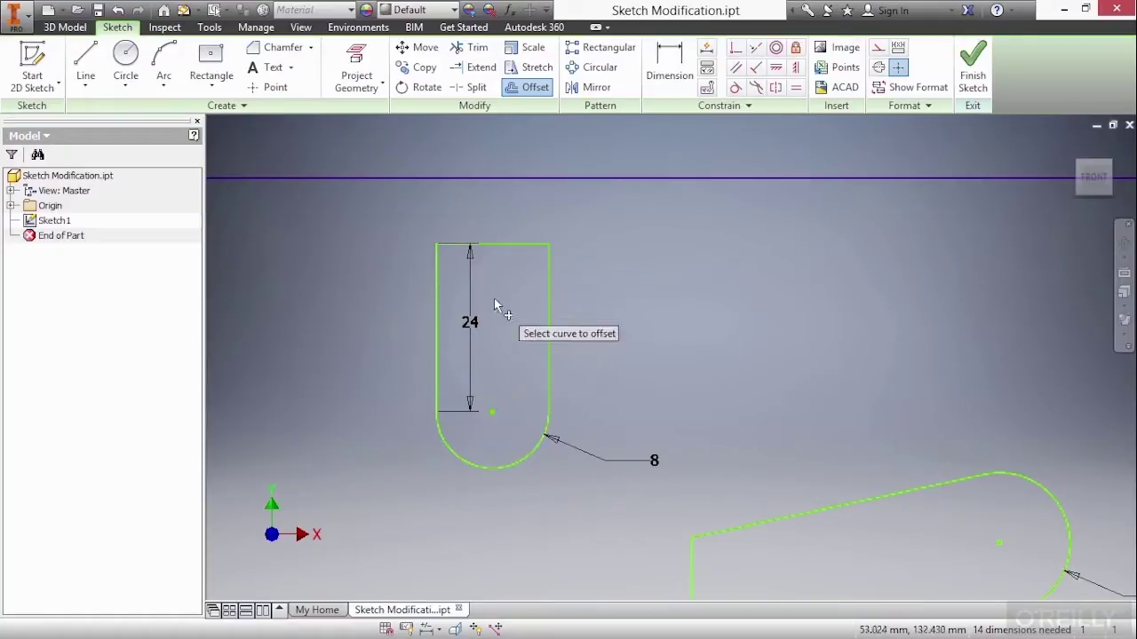
right_click(593, 237)
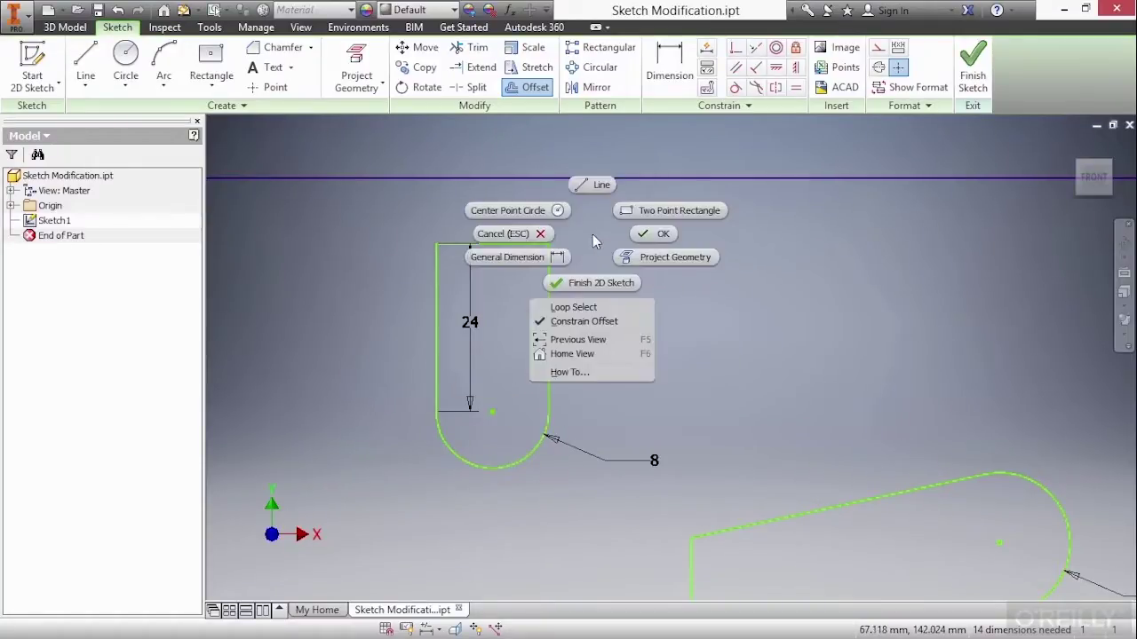
click(600, 308)
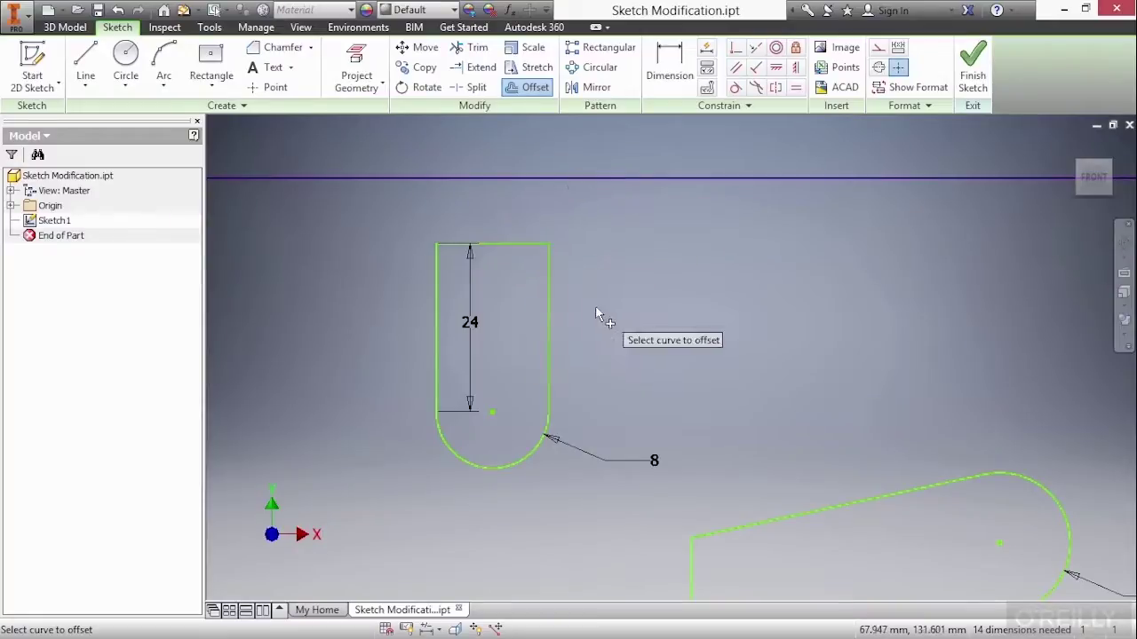
click(551, 288)
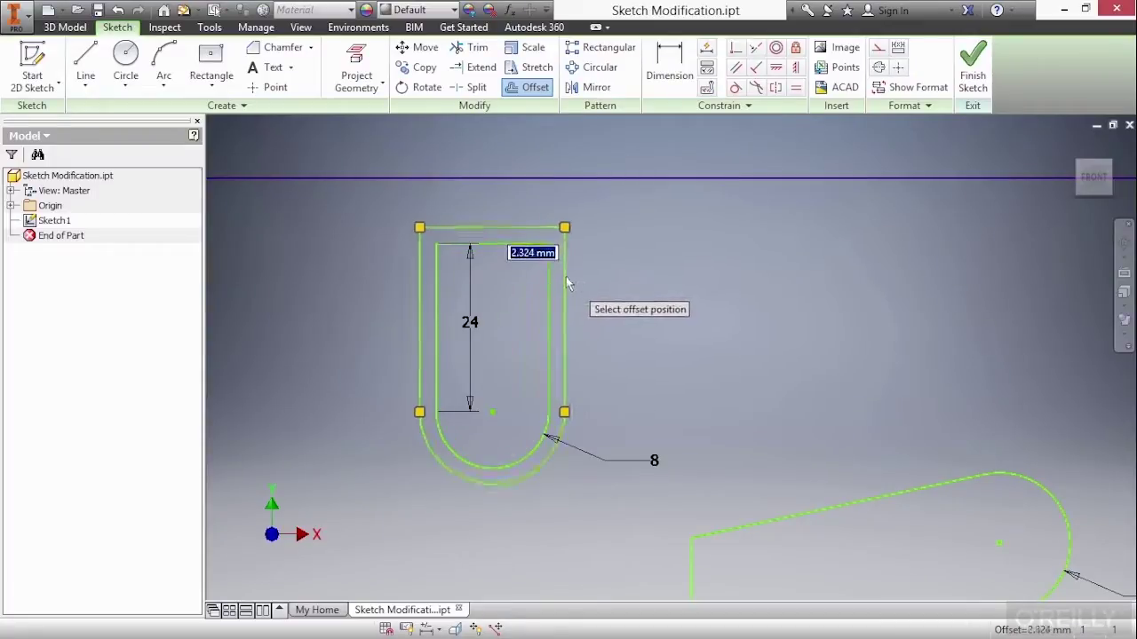
click(574, 271)
- Dimension the gap between the slot and its offset outline as 3.5
right_click(622, 238)
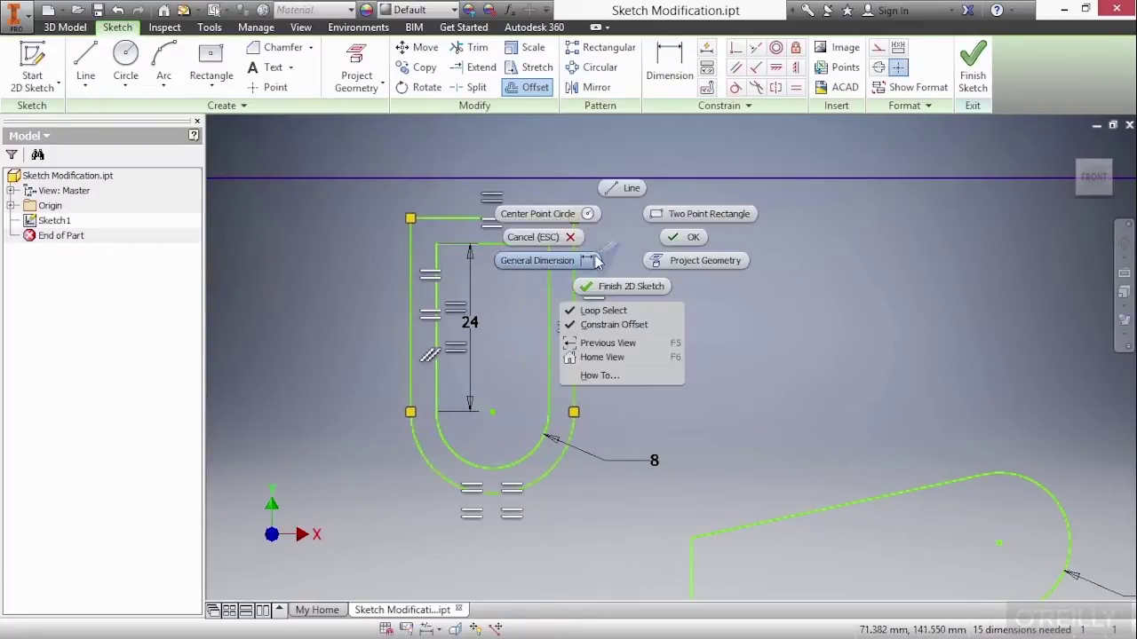
click(586, 261)
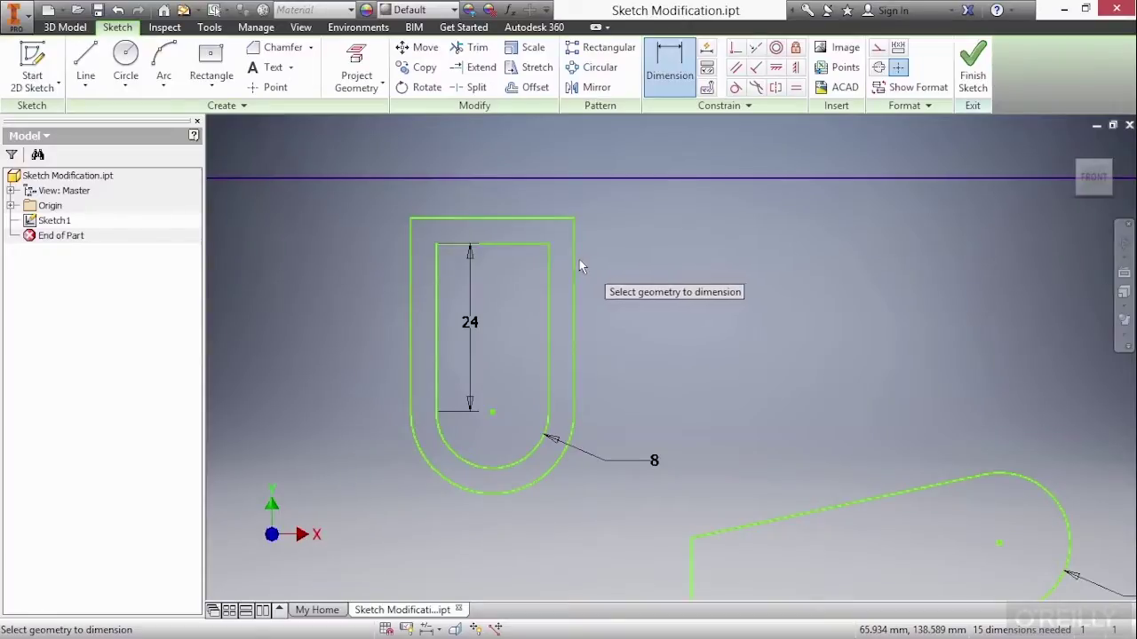
click(550, 262)
click(573, 267)
click(609, 279)
text(3.5)
key(Return)
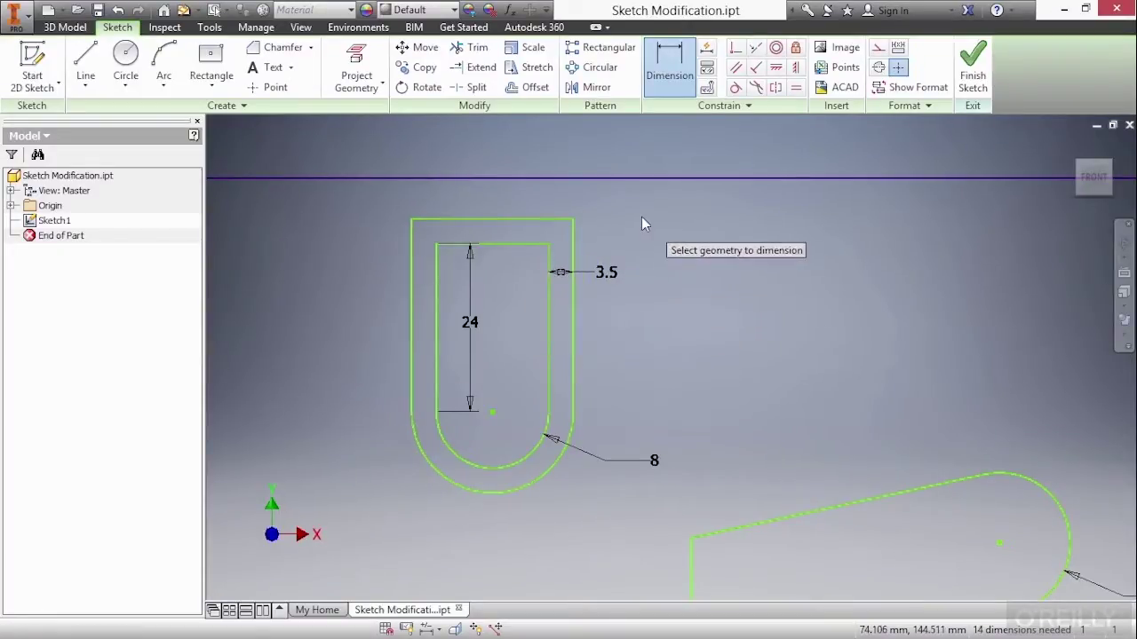
key(Escape)
click(531, 87)
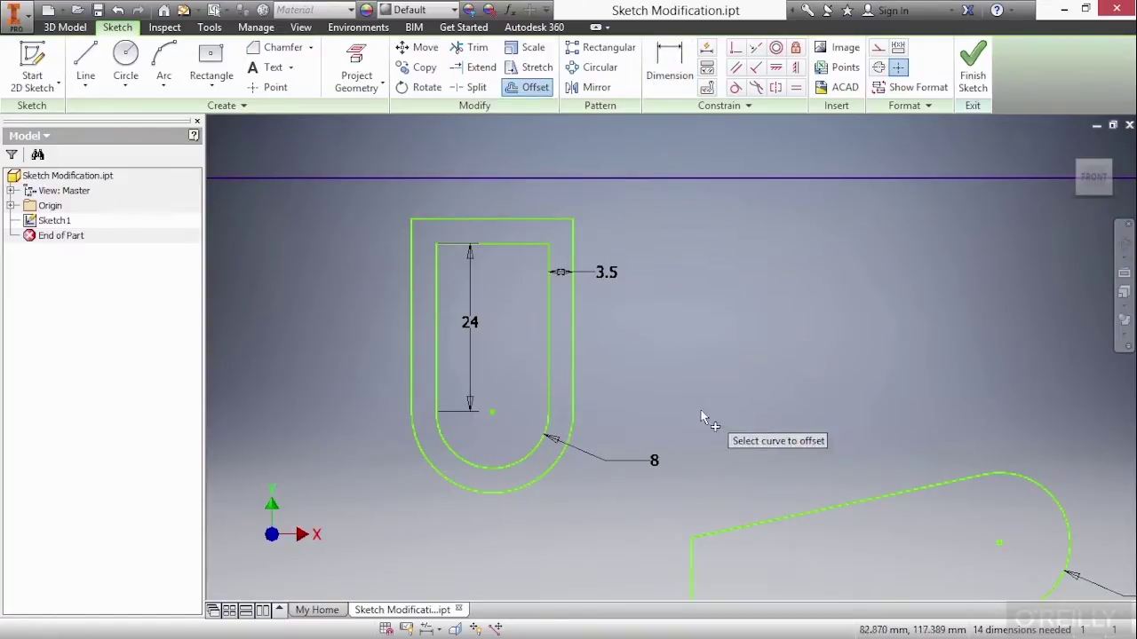
- Offset the tilted 46.843 slot's top and left lines outward as parallel lines
middle_drag(734, 472, 657, 314)
right_click(662, 307)
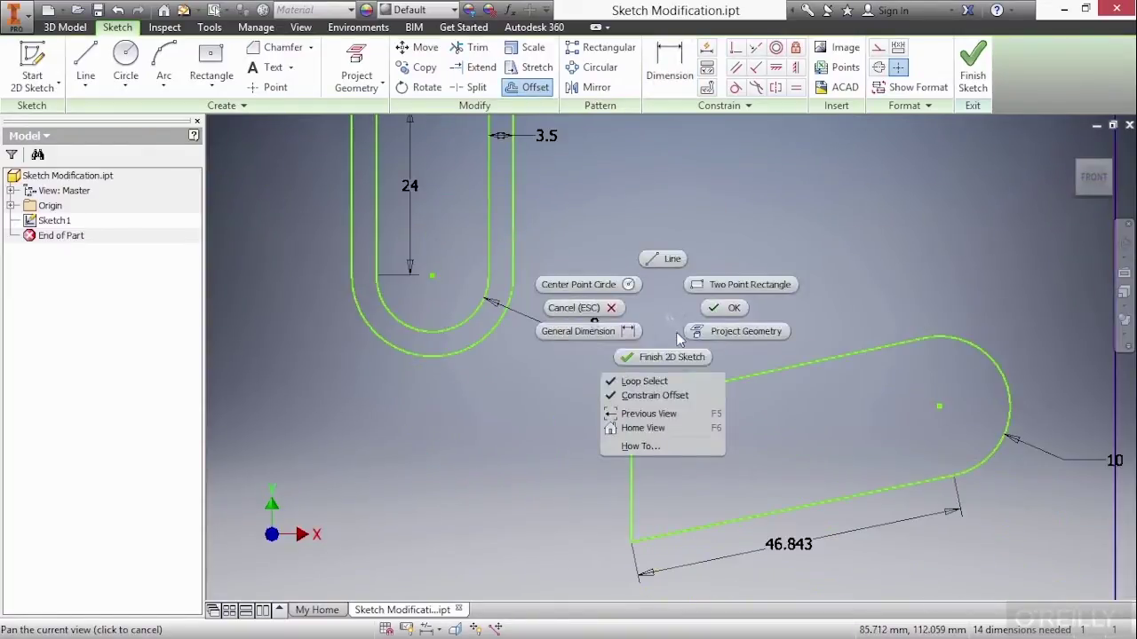
click(646, 381)
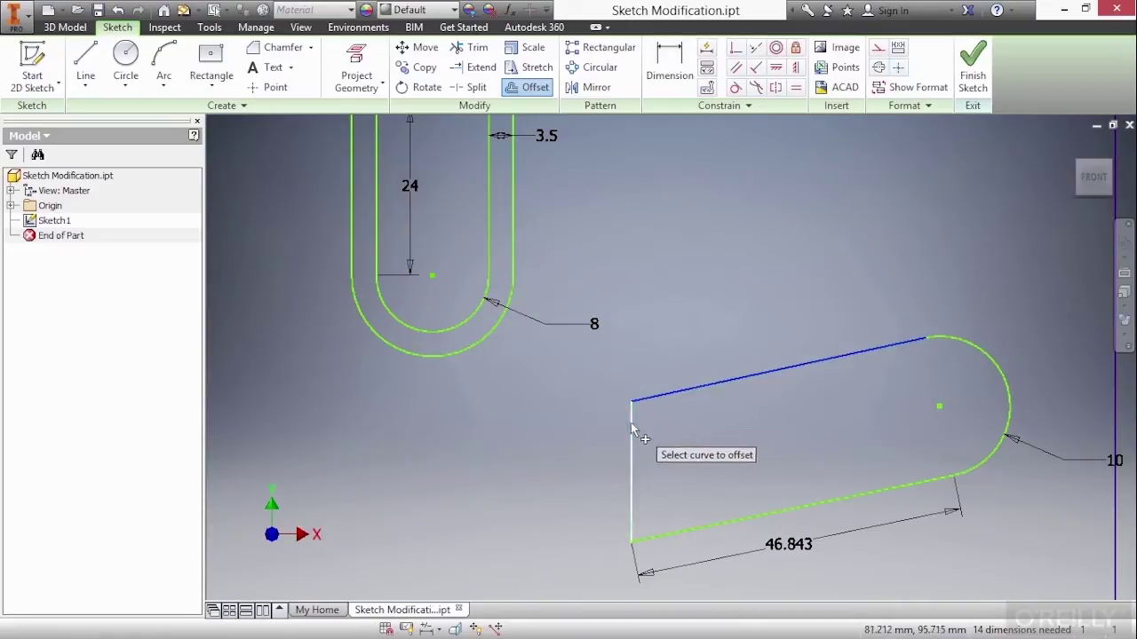
right_click(685, 284)
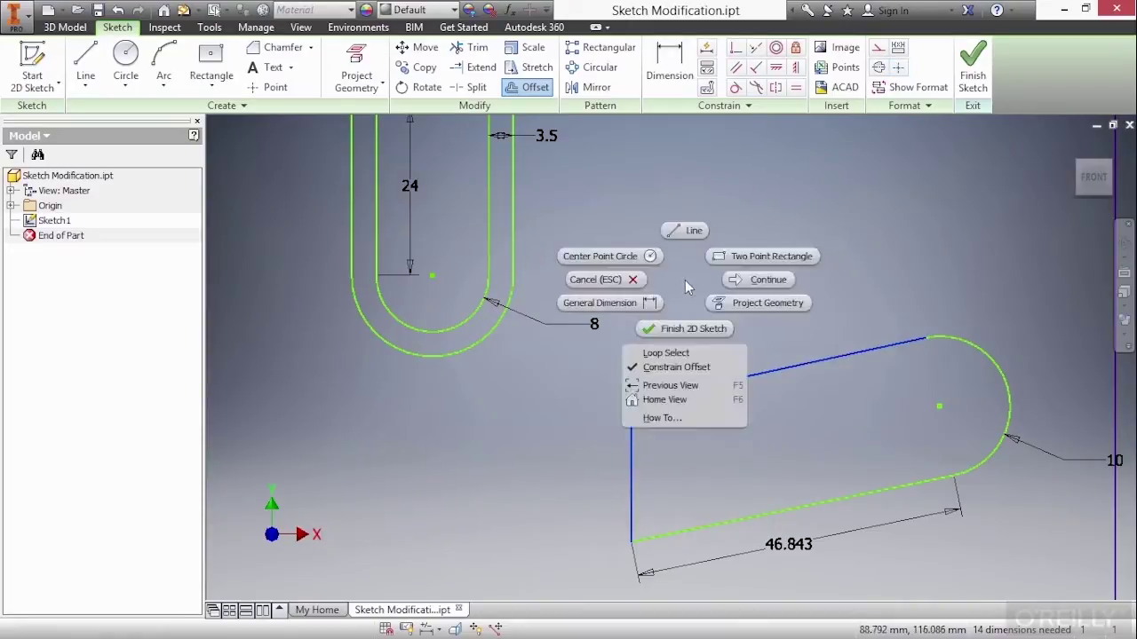
click(759, 280)
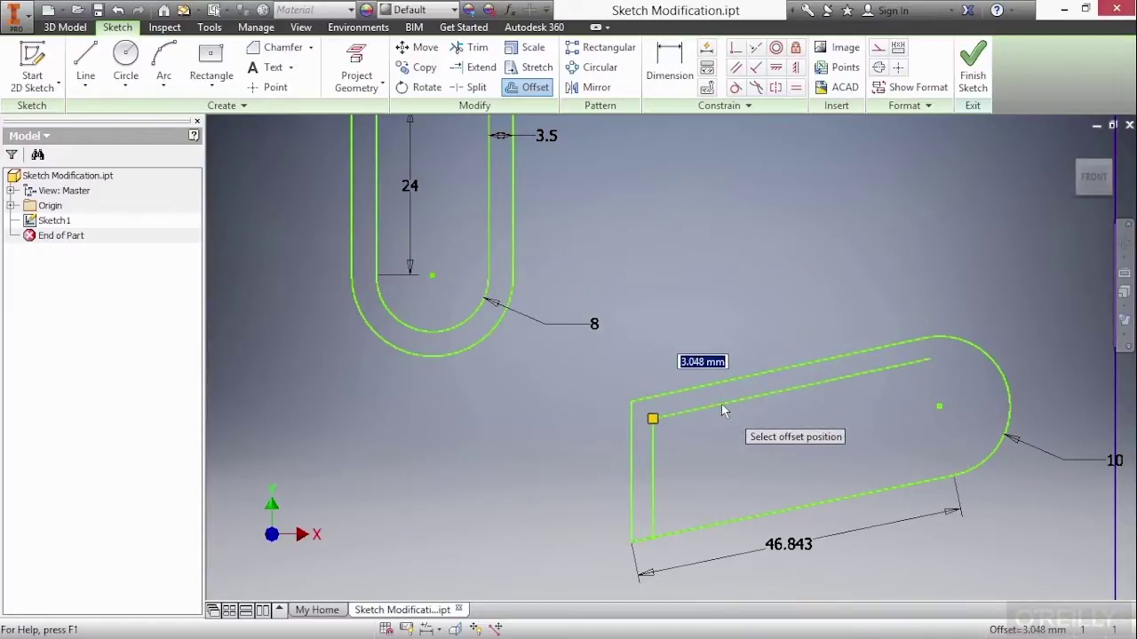
click(696, 360)
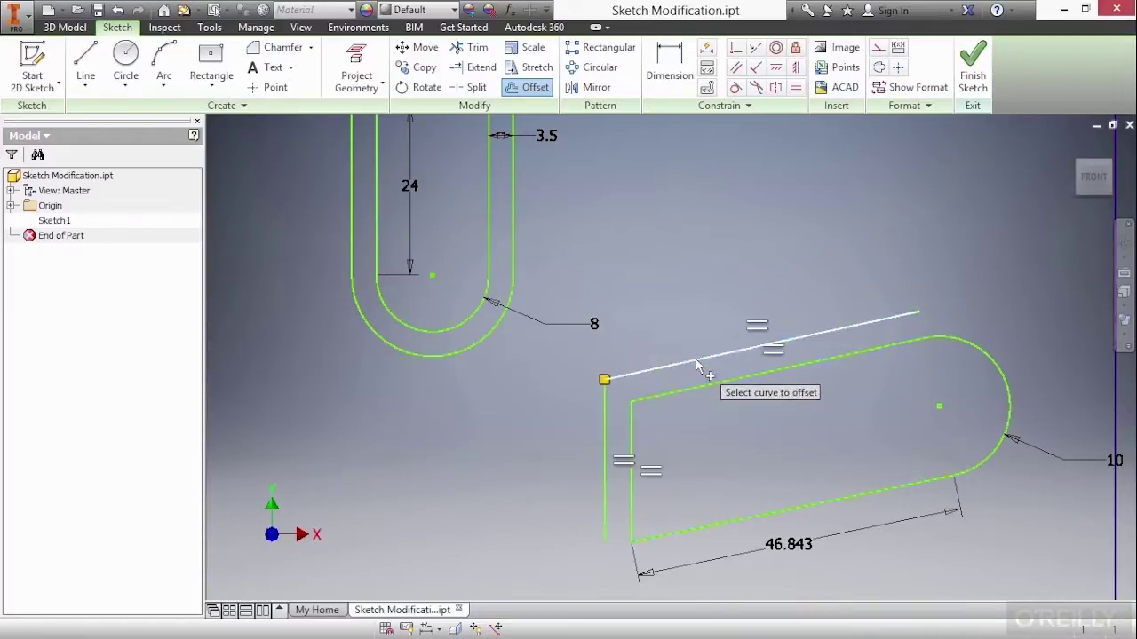
right_click(706, 249)
click(764, 246)
middle_drag(563, 212, 685, 329)
- Offset the U-slot's inner loop with loop selection to add a third nested loop
click(535, 92)
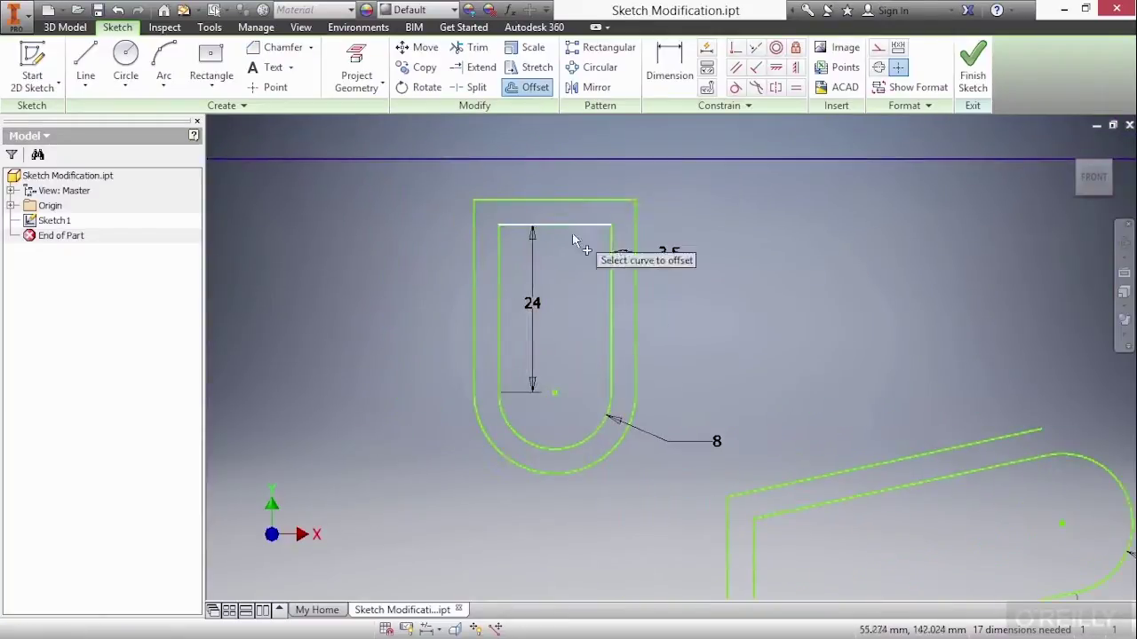
right_click(570, 253)
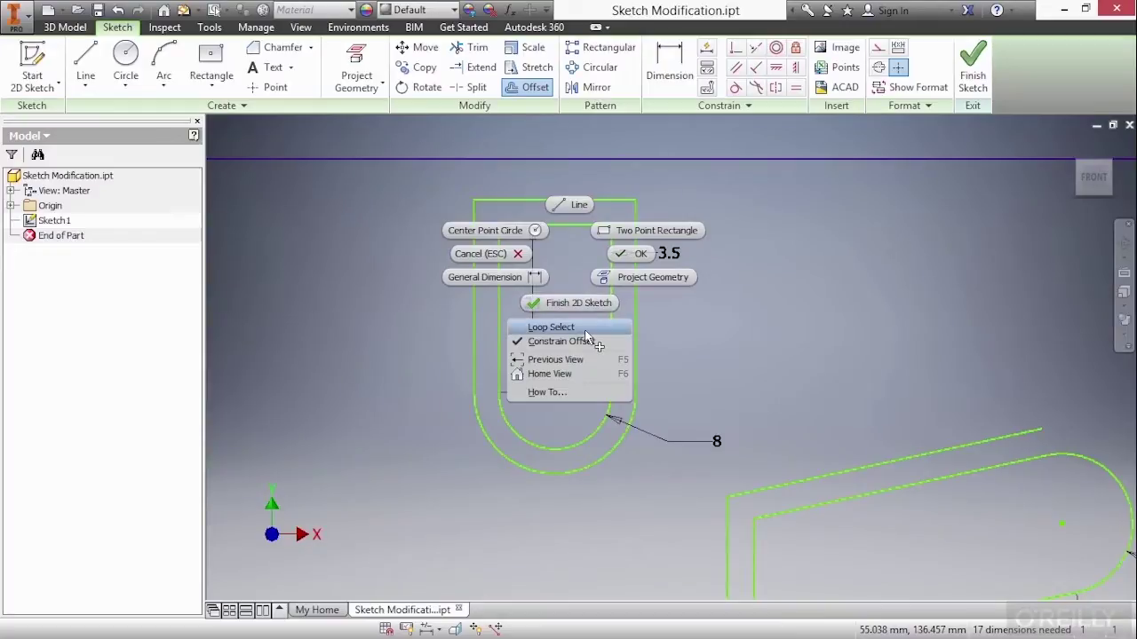
click(585, 327)
right_click(571, 276)
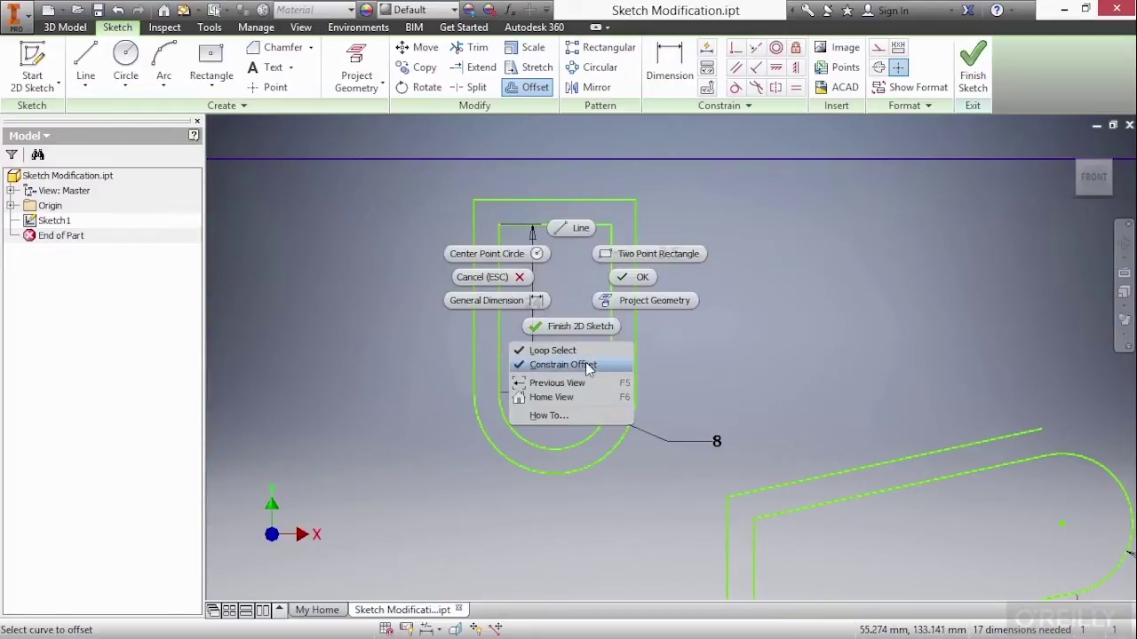
click(607, 364)
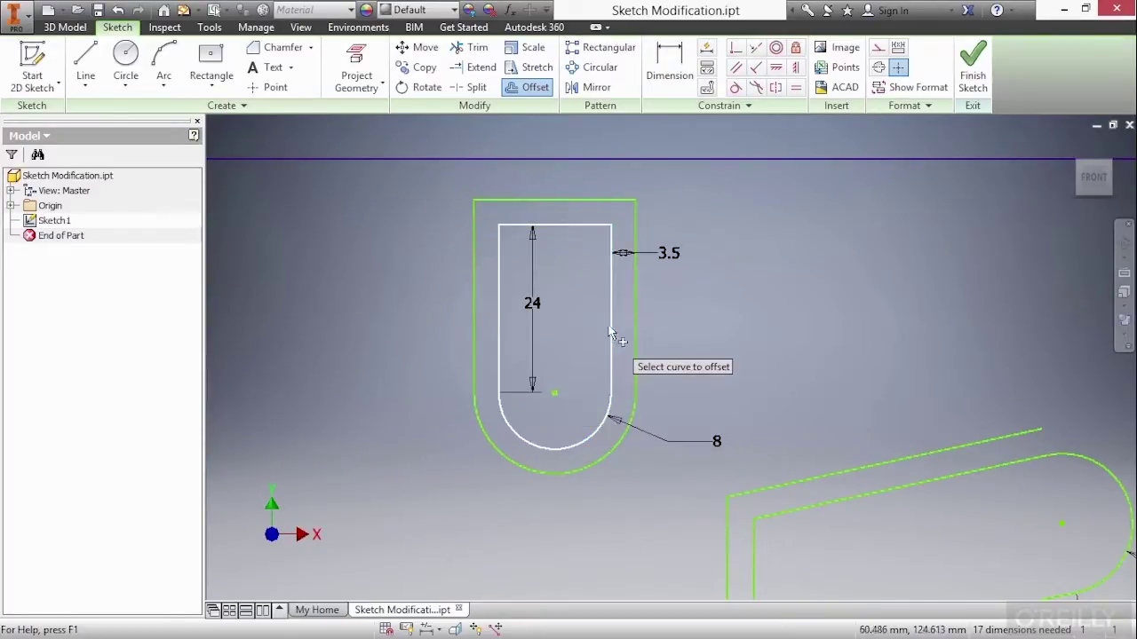
click(605, 307)
click(590, 302)
right_click(683, 301)
click(738, 302)
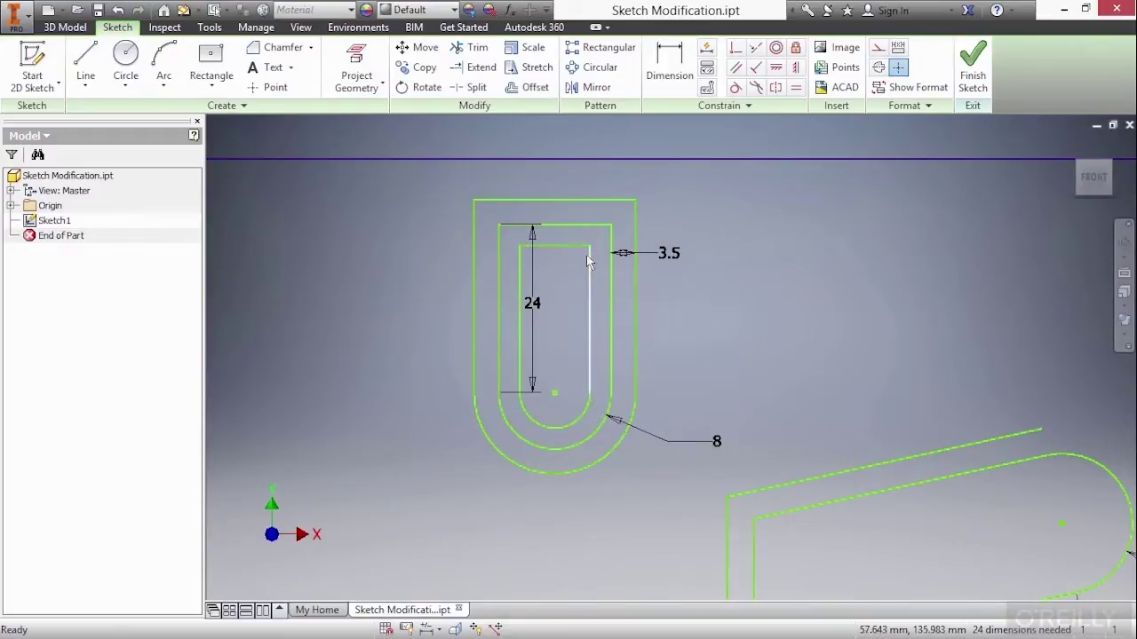
- Drag the innermost loop's top edge down, then back up to its original position
drag(566, 251, 563, 274)
click(569, 286)
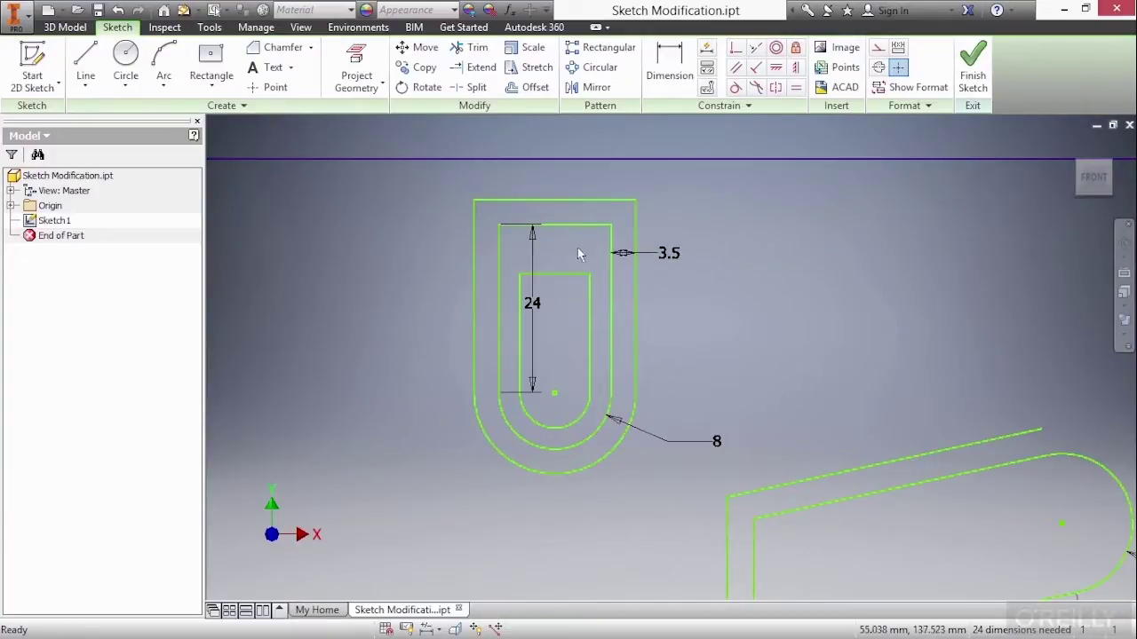
drag(613, 193, 611, 217)
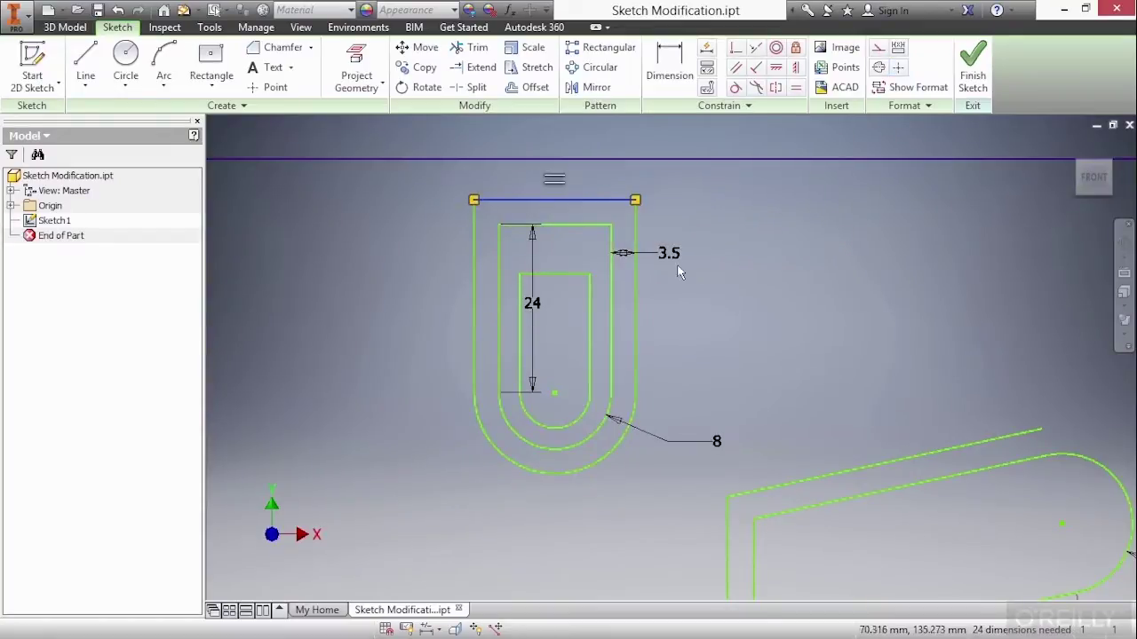
drag(557, 274, 561, 251)
click(756, 325)
scroll(756, 325, down, 3)
- Draw a short diagonal line across the left end of the tilted 46.843 slot and its offset line
scroll(708, 292, up, 1)
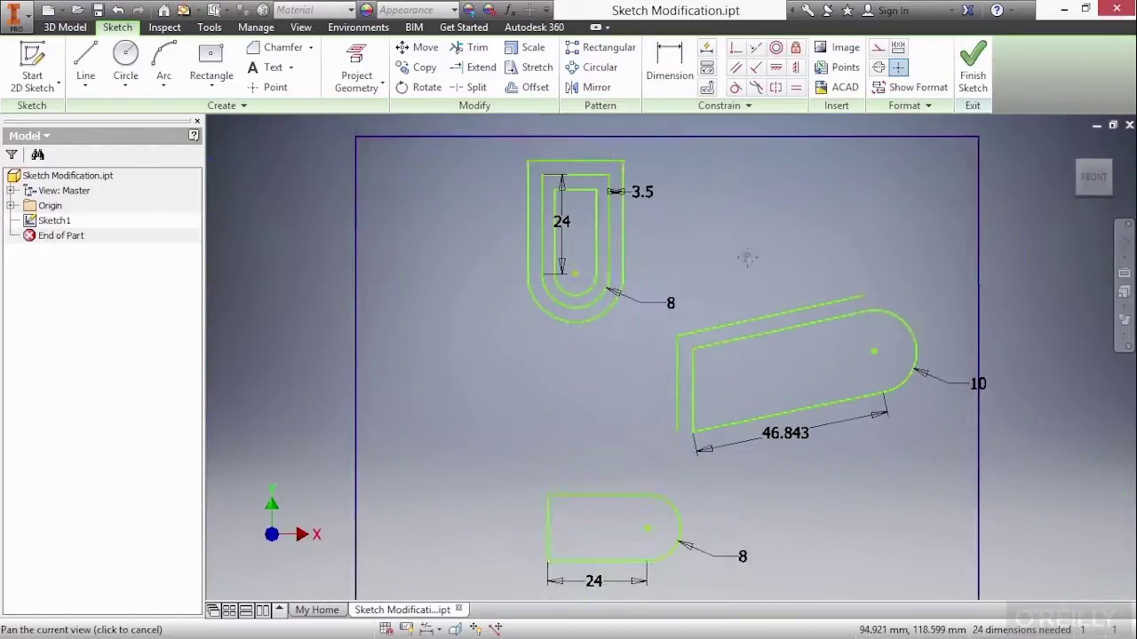
scroll(627, 373, up, 3)
right_click(649, 356)
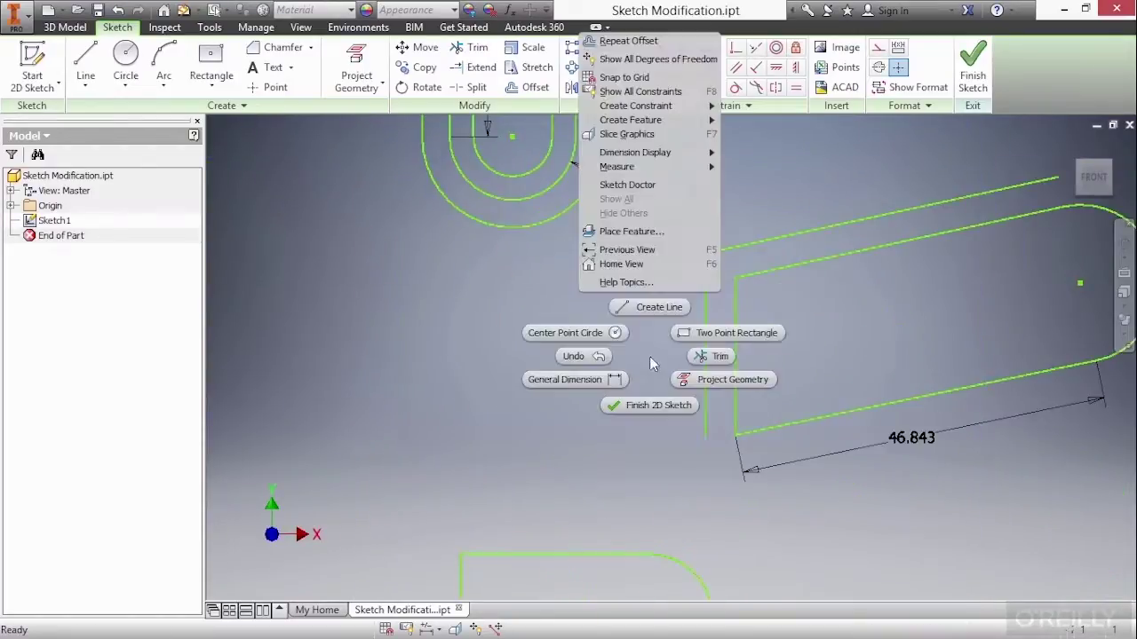
click(648, 311)
click(588, 388)
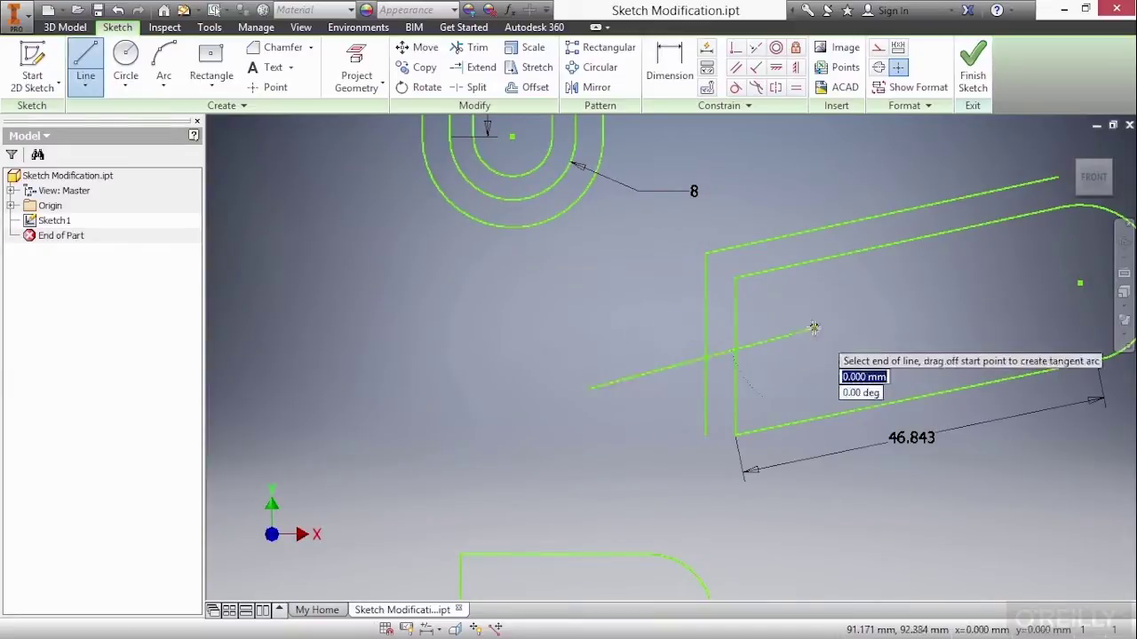
right_click(909, 316)
click(974, 315)
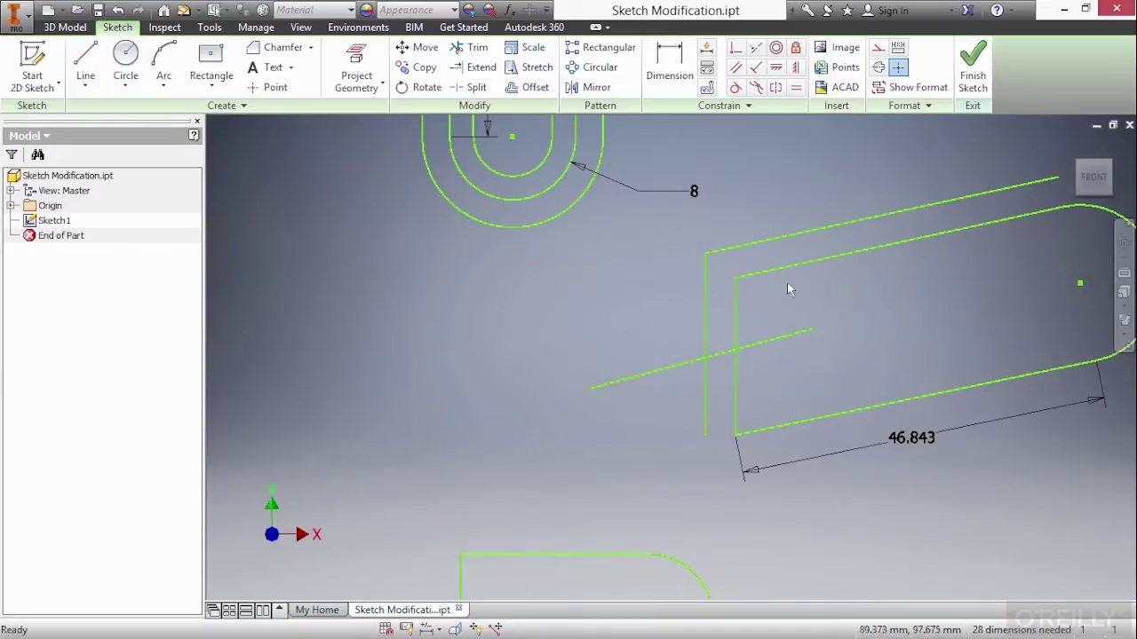
click(479, 89)
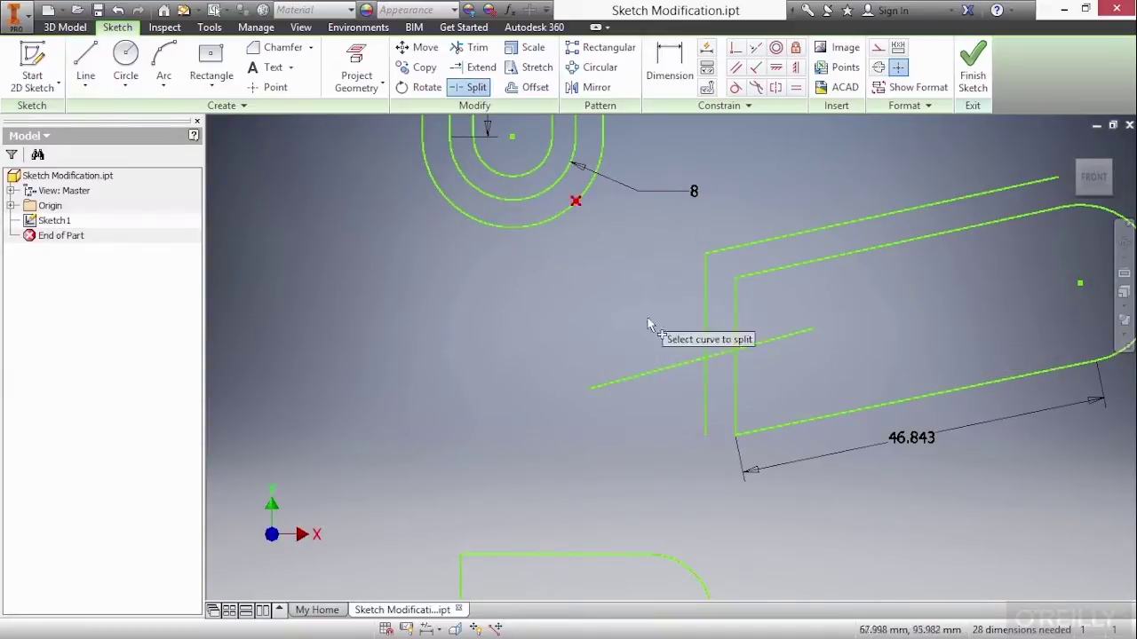
- Split the diagonal line and the slot's left edge where they intersect
click(765, 345)
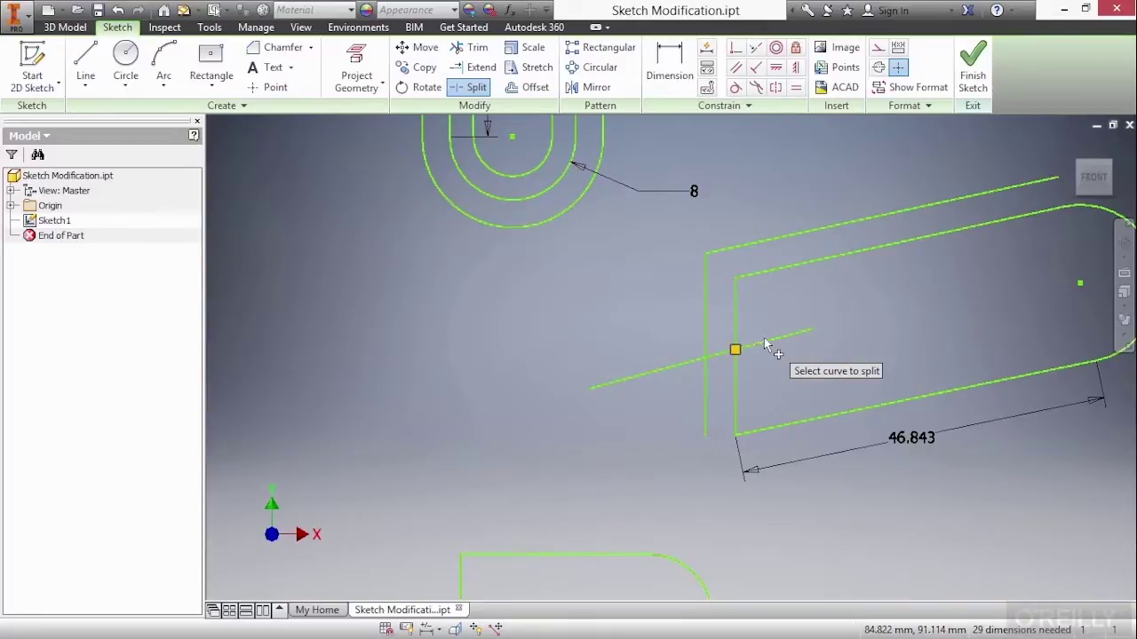
click(707, 311)
right_click(613, 318)
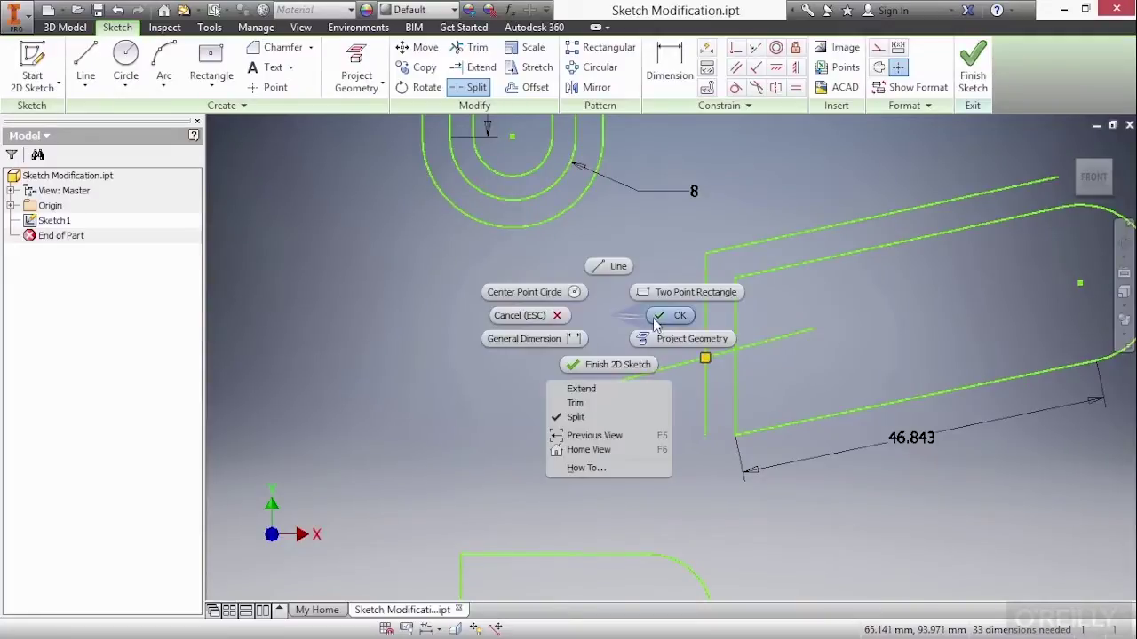
click(673, 316)
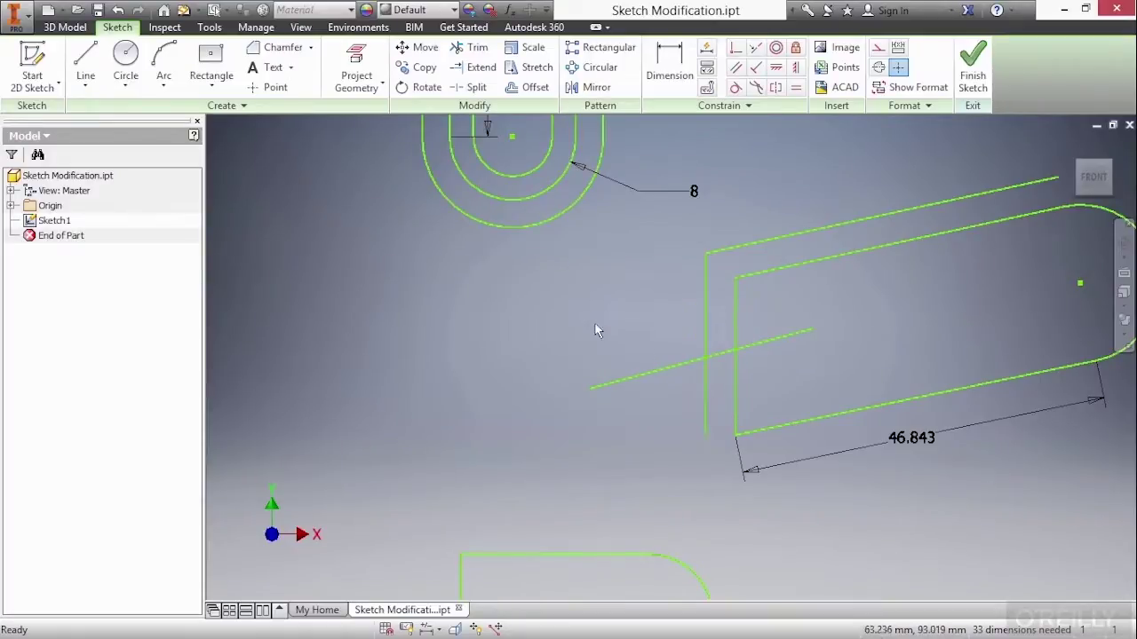
- Draw a horizontal centre line through the 24 slot, extending past both ends
middle_drag(481, 458, 568, 214)
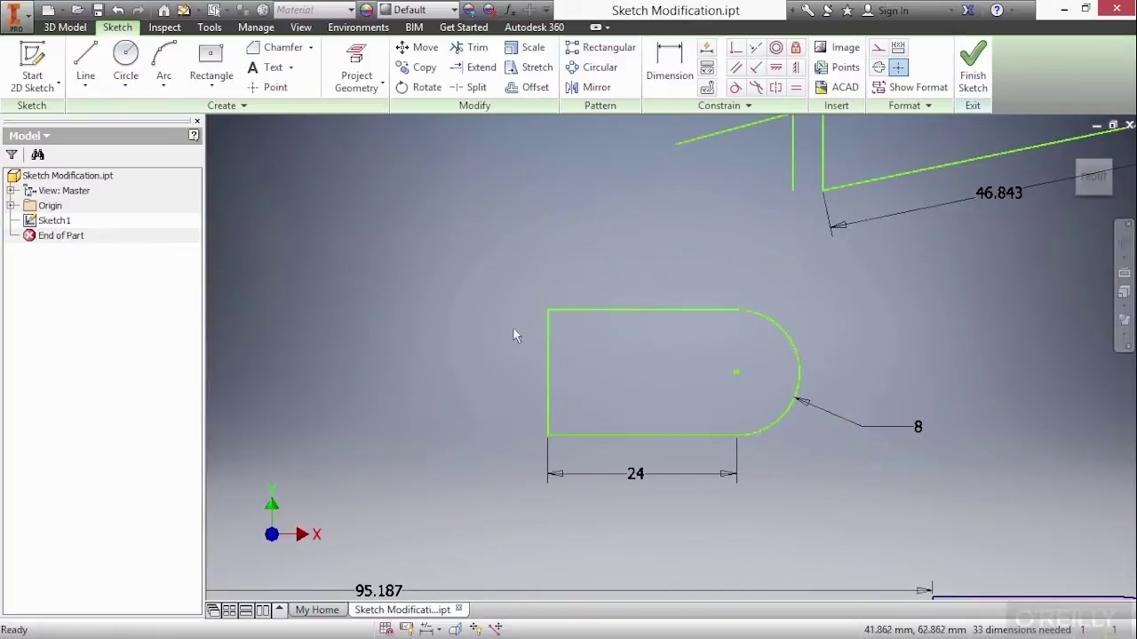
right_click(470, 365)
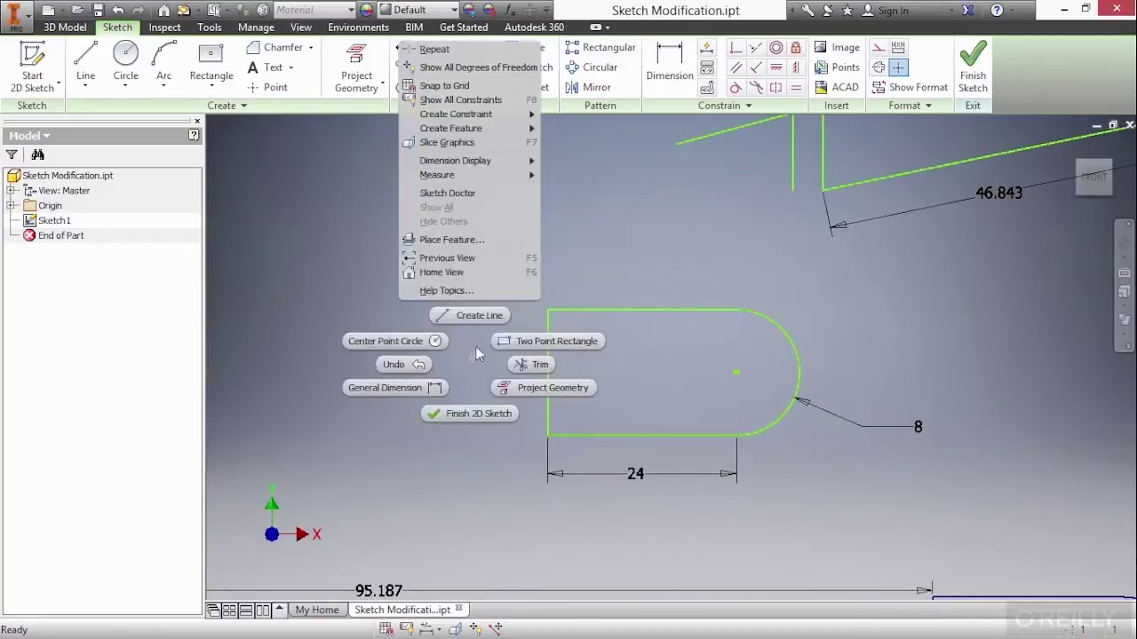
click(478, 317)
click(480, 372)
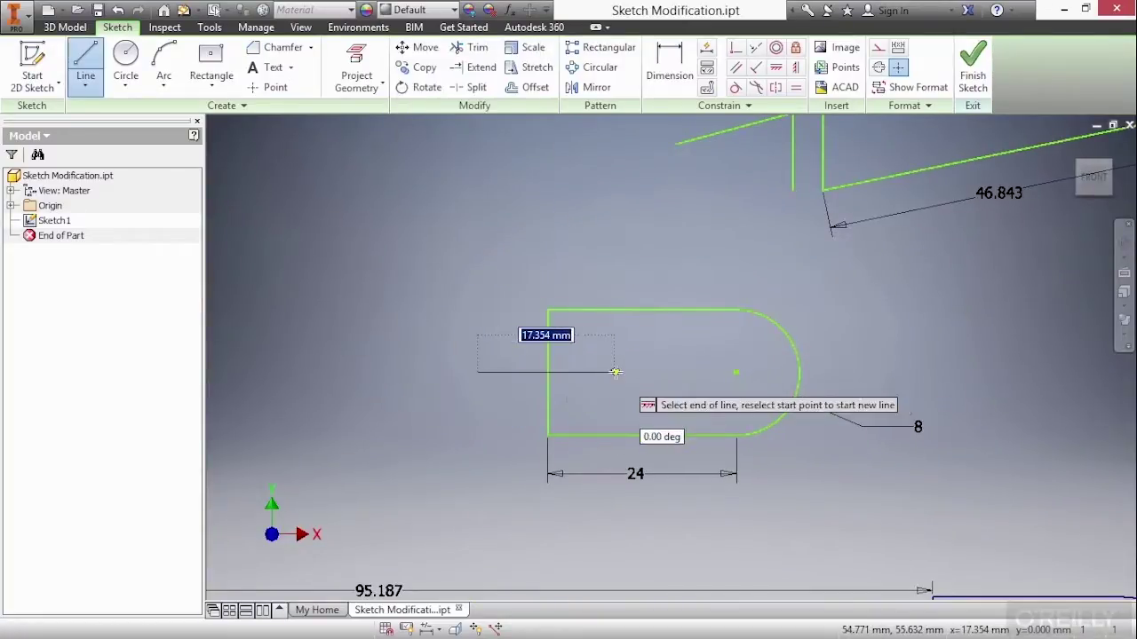
click(846, 372)
key(Escape)
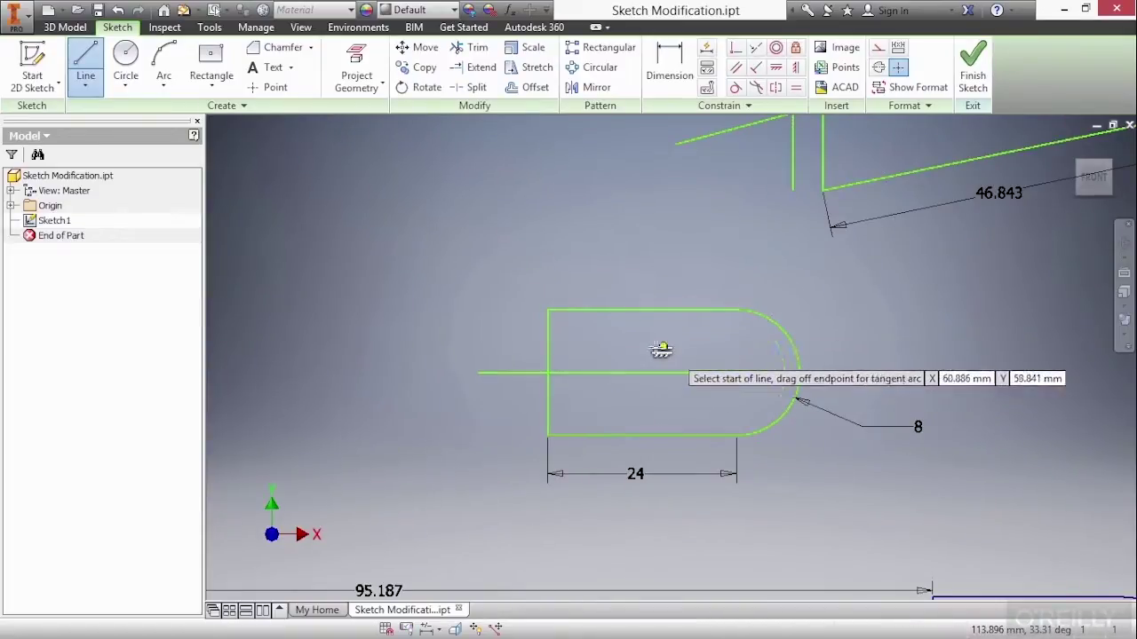
- Add a short vertical line crossing the centre line inside the slot
click(600, 341)
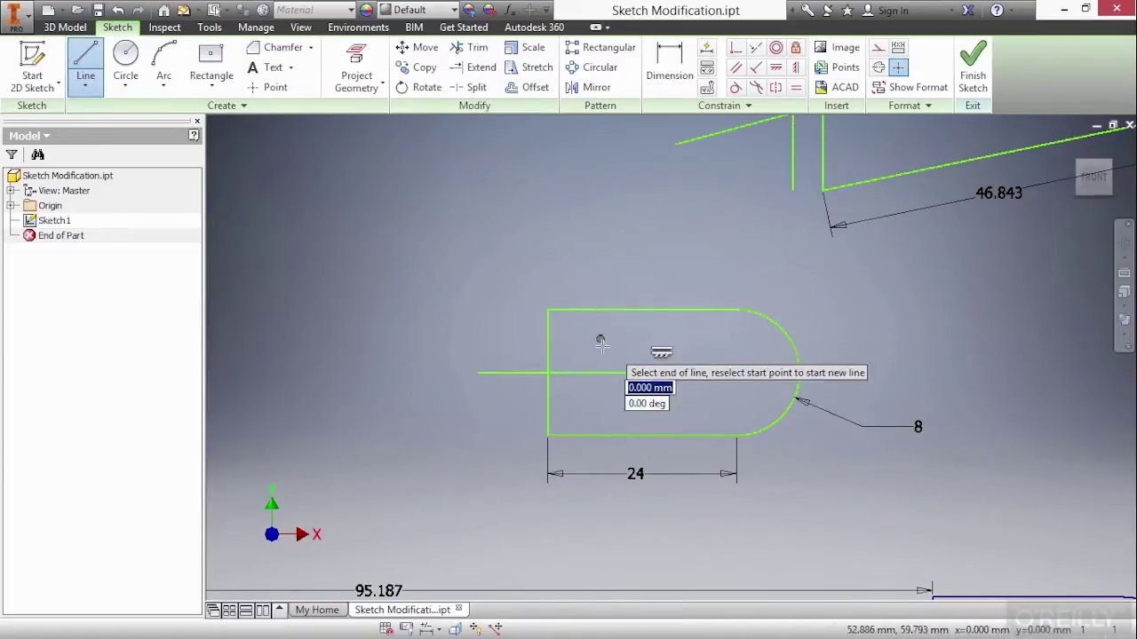
click(600, 407)
right_click(516, 425)
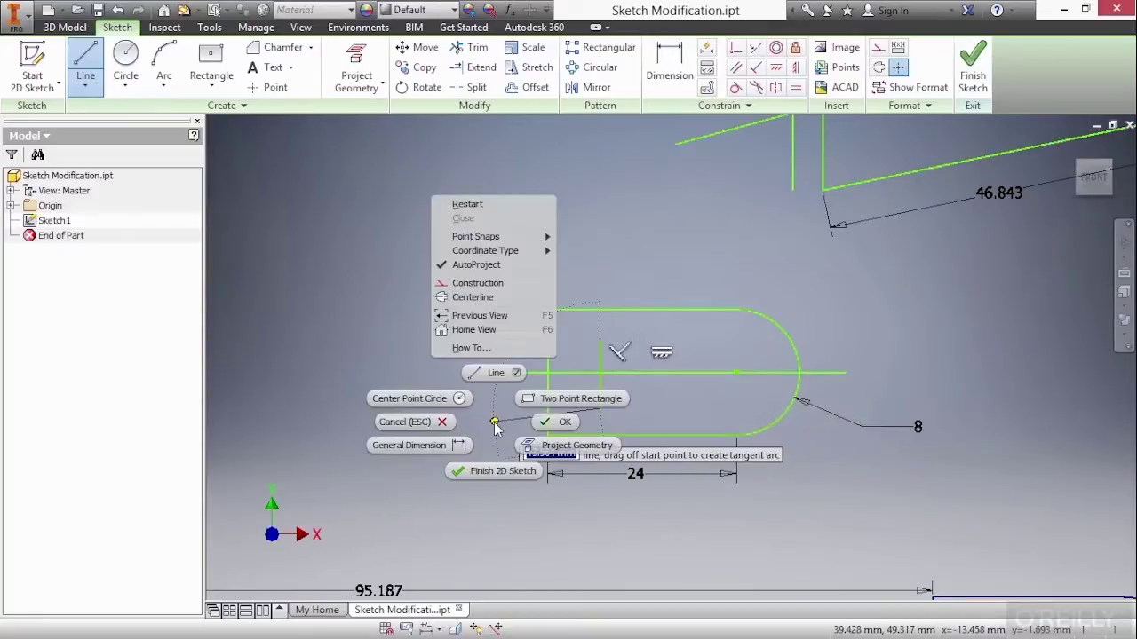
click(546, 429)
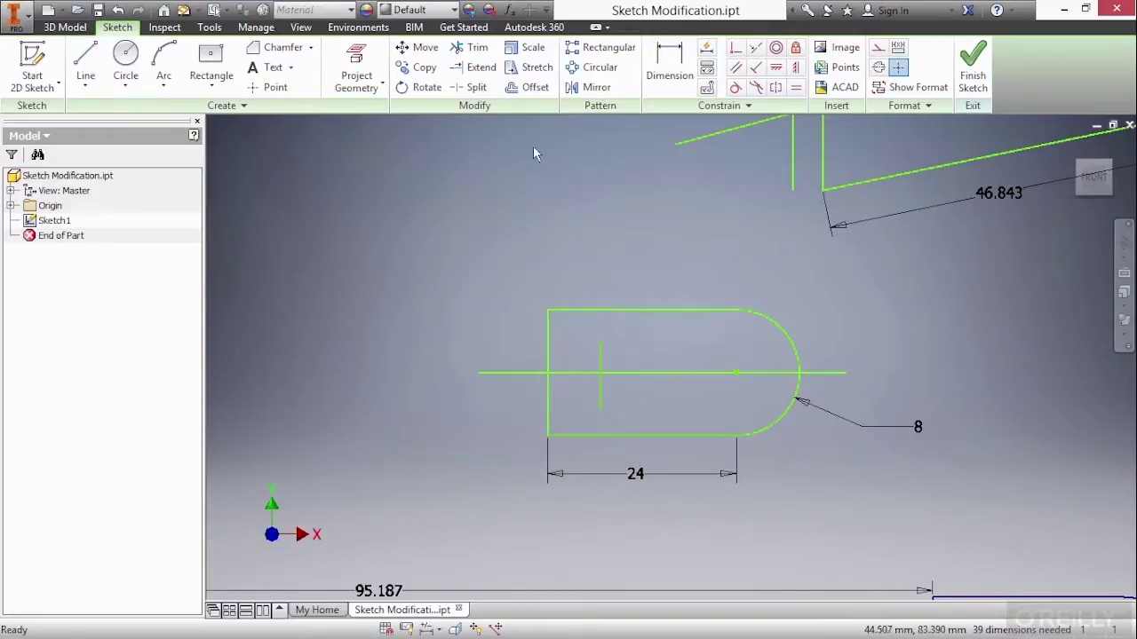
- Extend the vertical line to the slot edges and up to the U-shaped slot's arcs
click(479, 67)
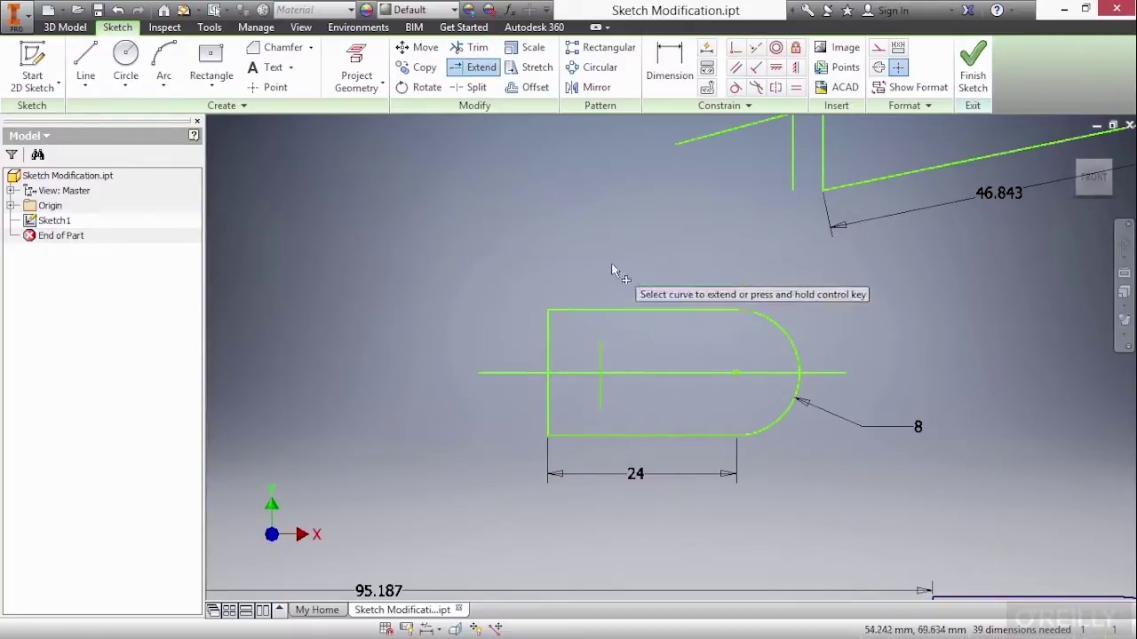
click(600, 347)
click(626, 373)
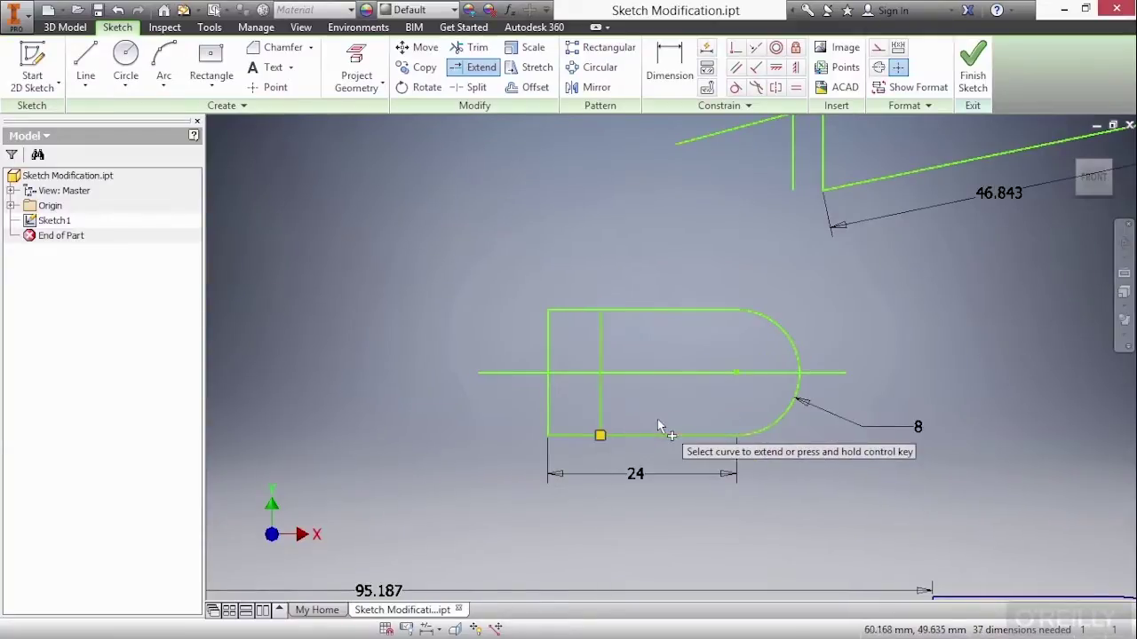
scroll(649, 412, down, 3)
middle_drag(648, 355, 571, 439)
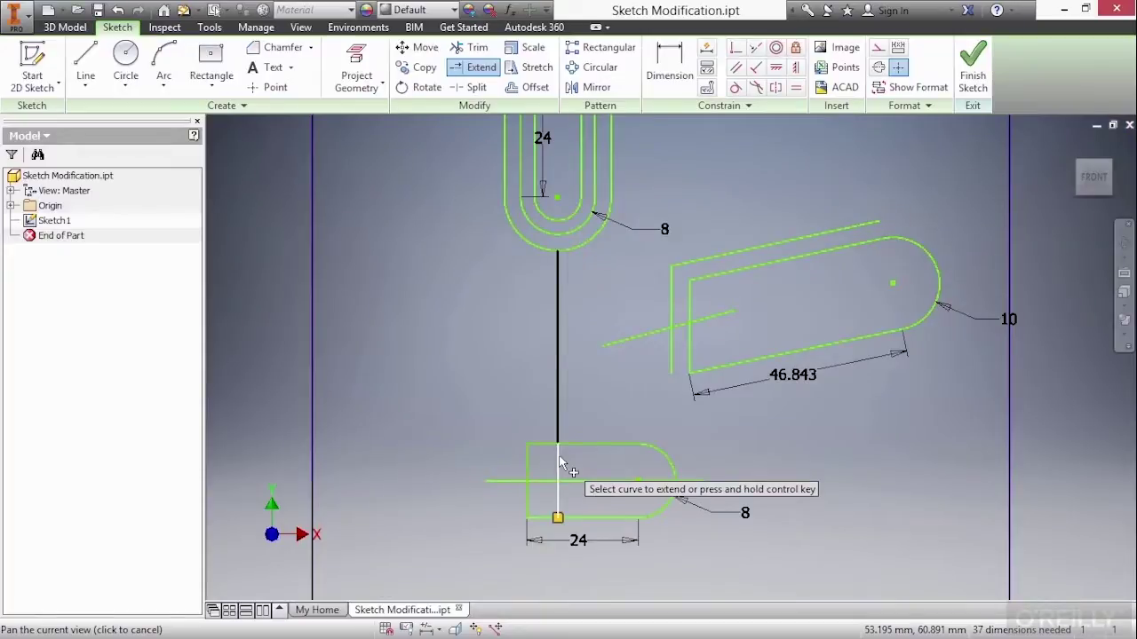
click(559, 460)
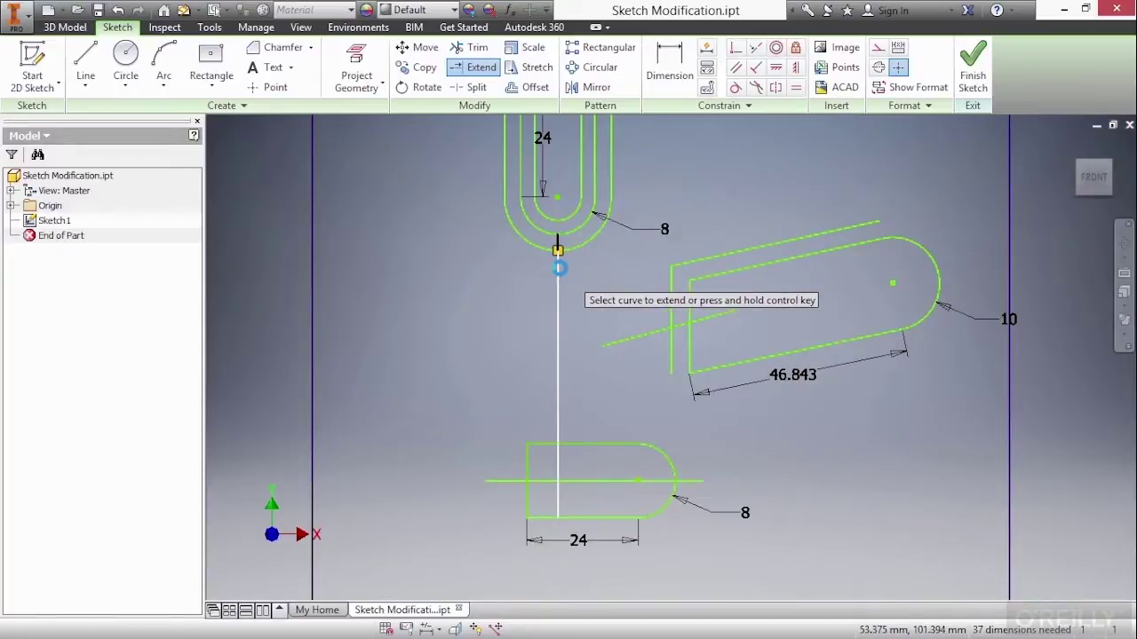
click(560, 241)
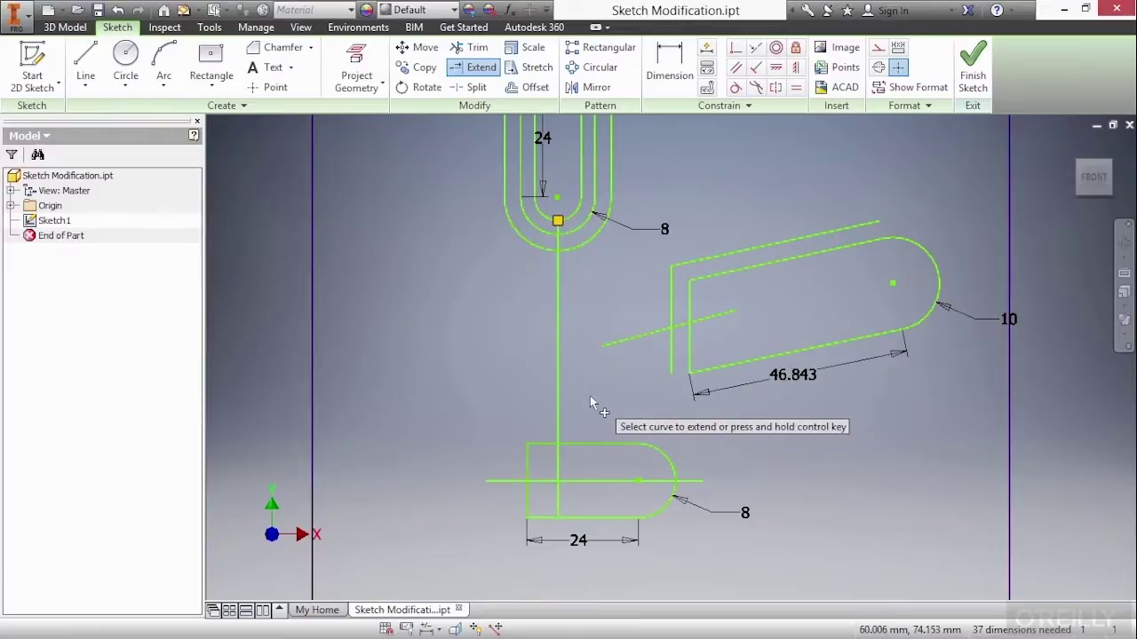
- Trim the vertical segment between the two slots and the centre line's left stub
click(471, 47)
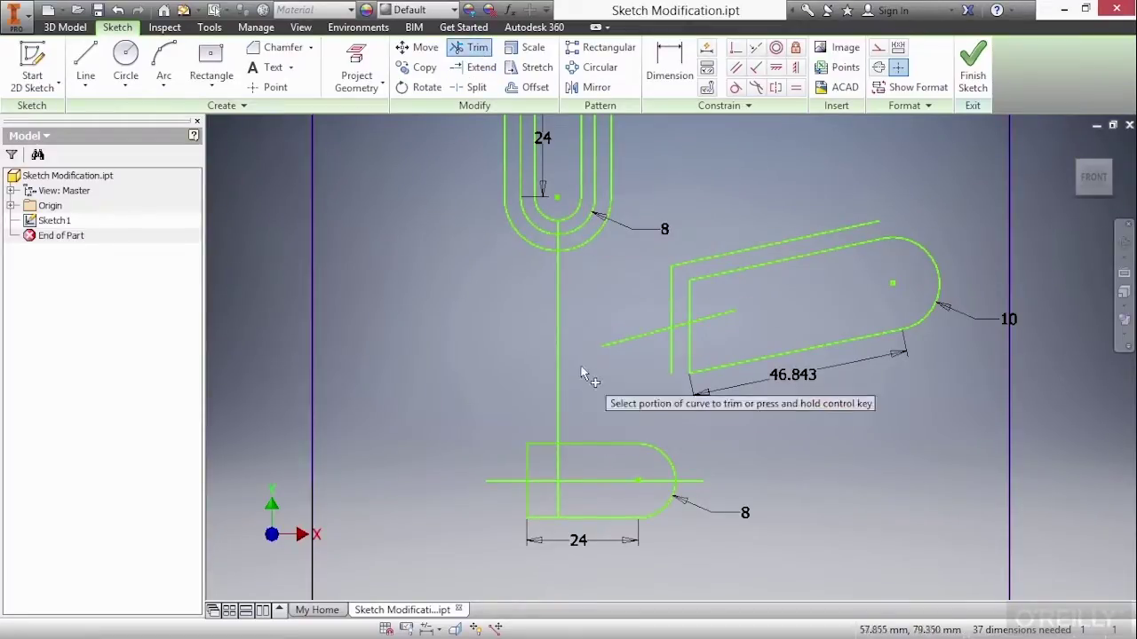
click(558, 287)
click(506, 482)
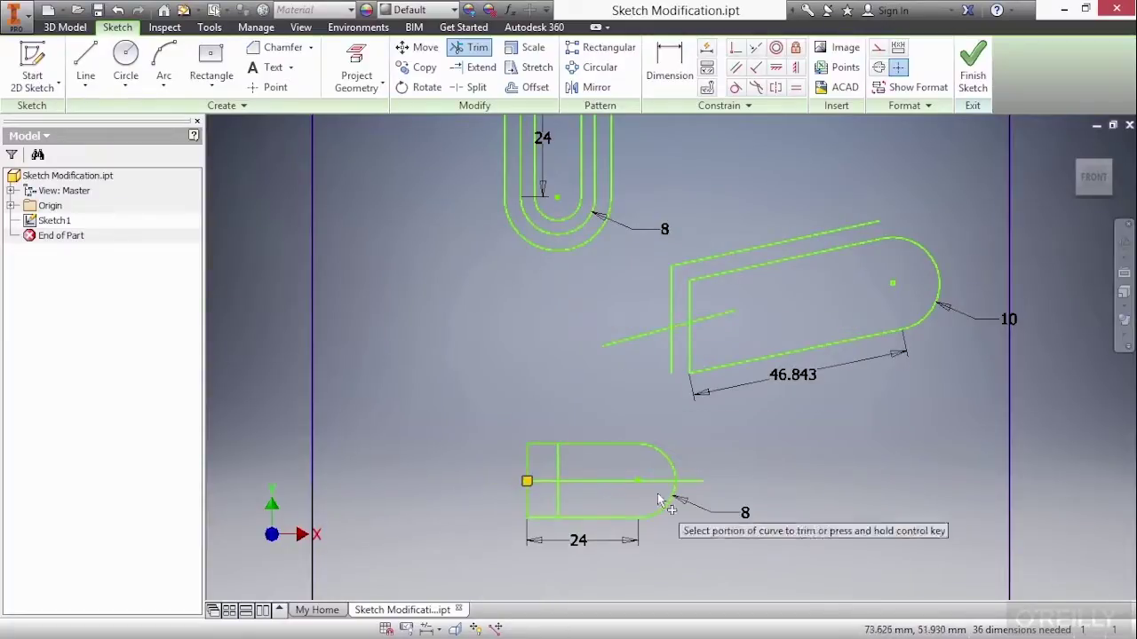
right_click(496, 382)
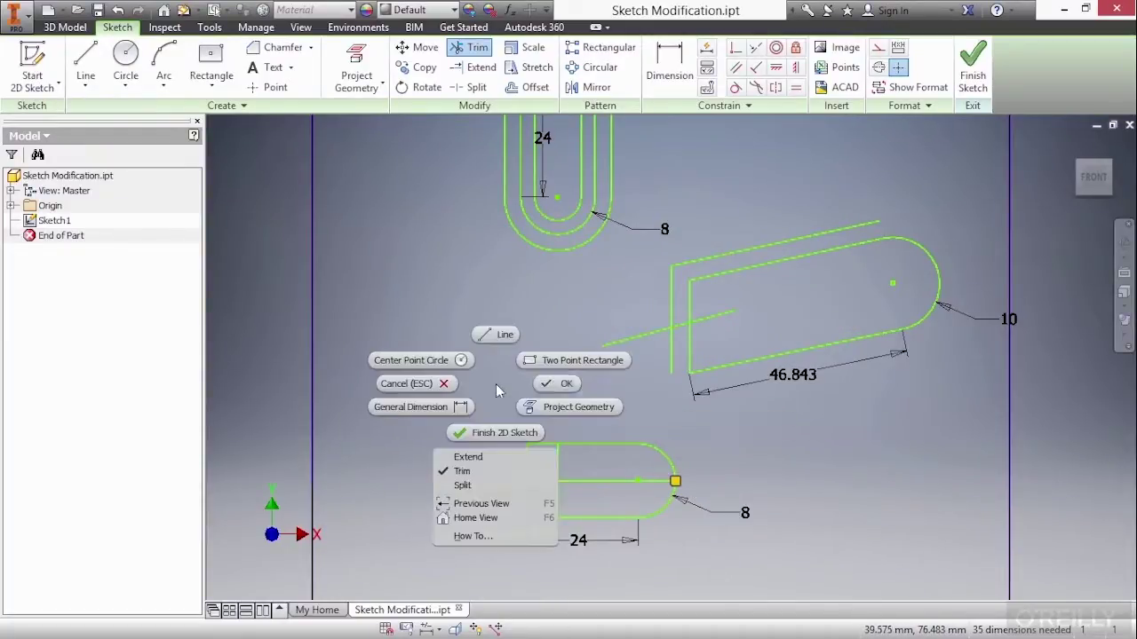